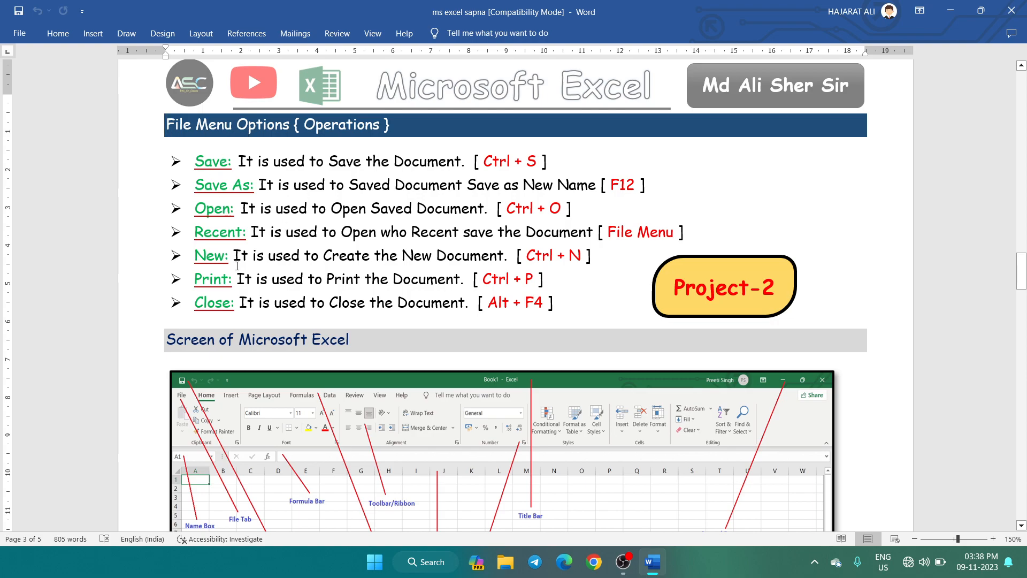
- Launch Microsoft Excel with the Run command excel to start a blank workbook
scroll(237, 289, down, 5)
scroll(238, 320, down, 1)
scroll(237, 320, up, 1)
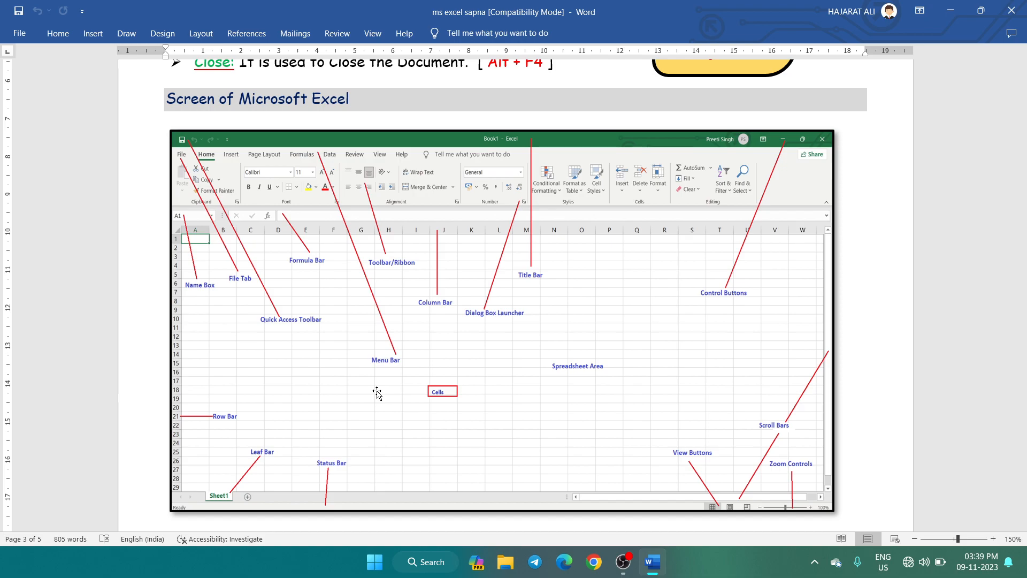
key(super+r)
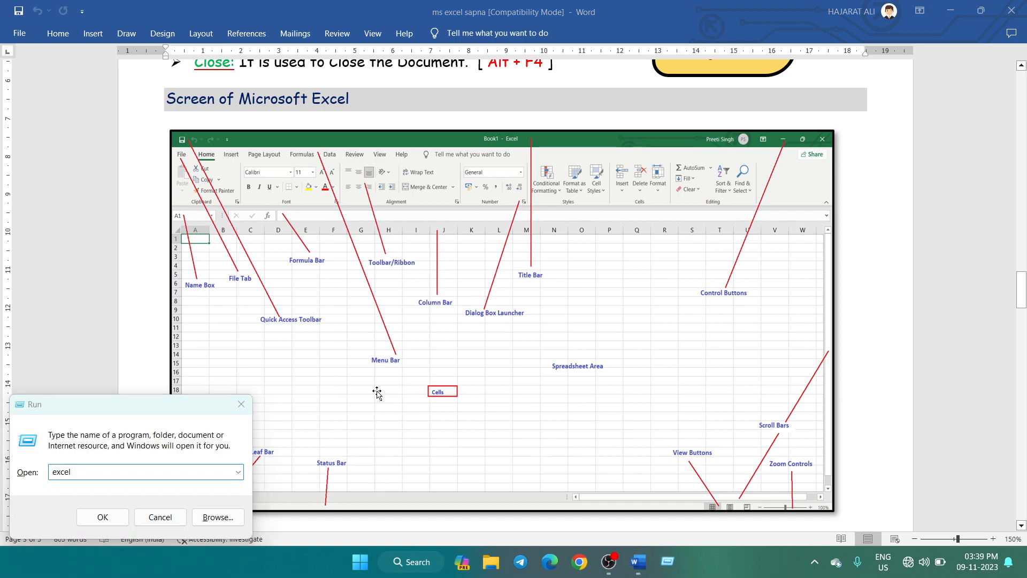
key(super)
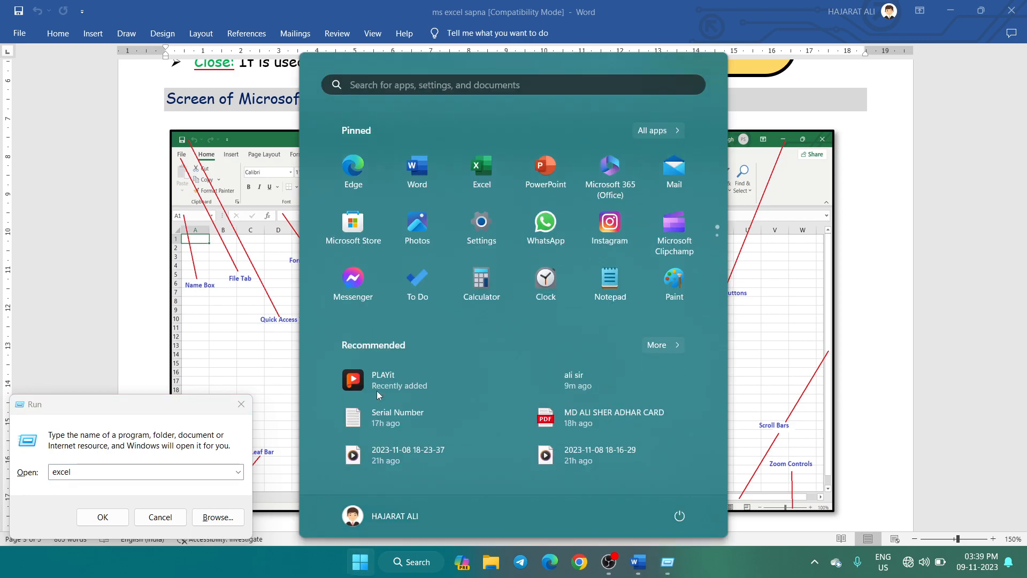
click(164, 475)
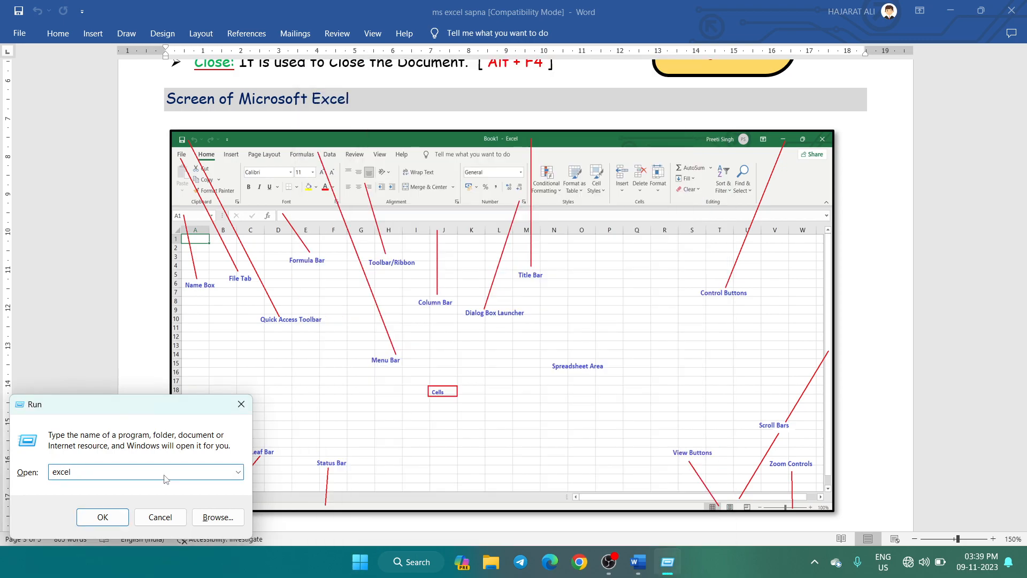
click(103, 517)
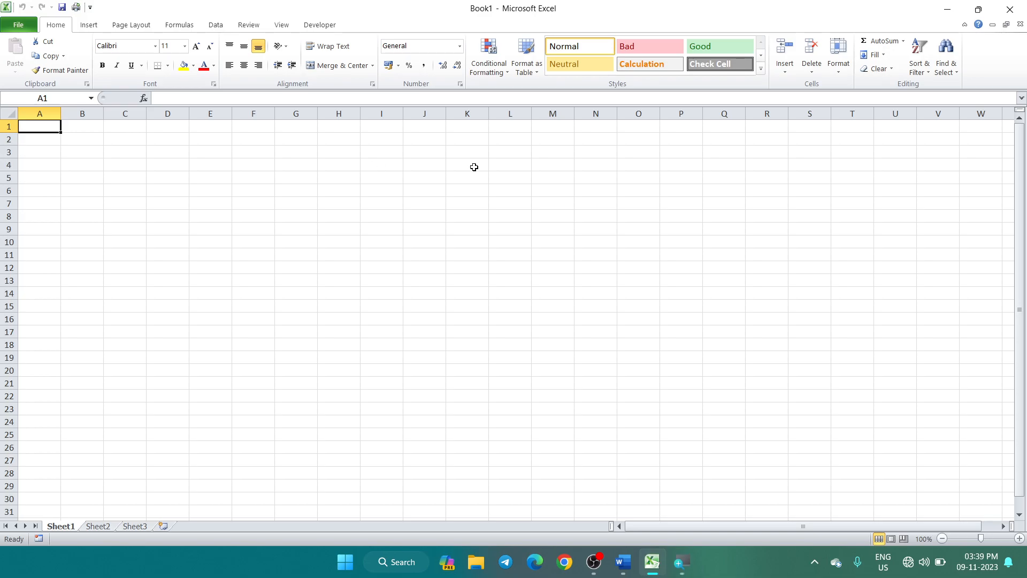
- Save the workbook to the Desktop folder as "ali sir classes" in Excel Workbook format
key(super)
click(474, 19)
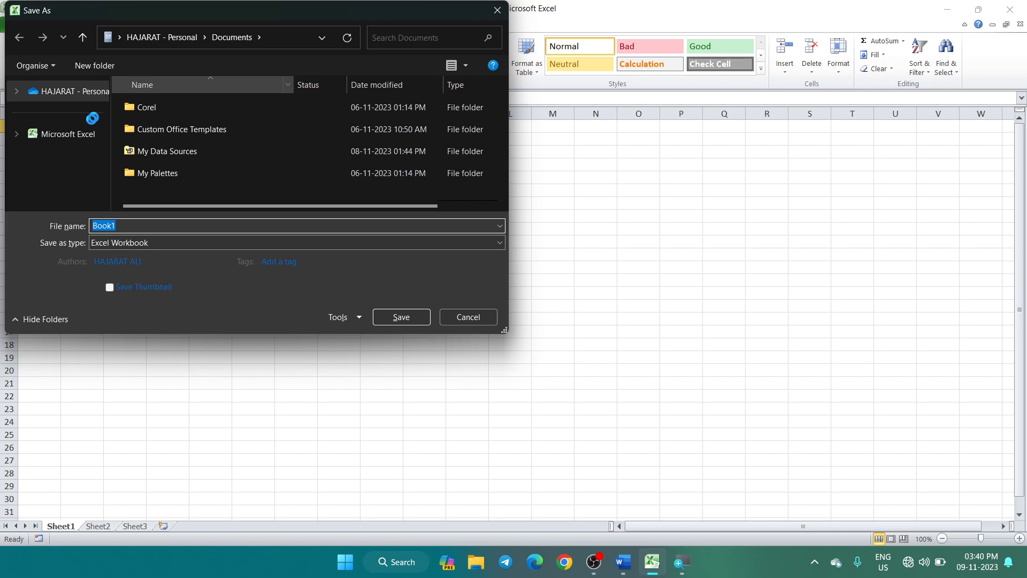
click(62, 135)
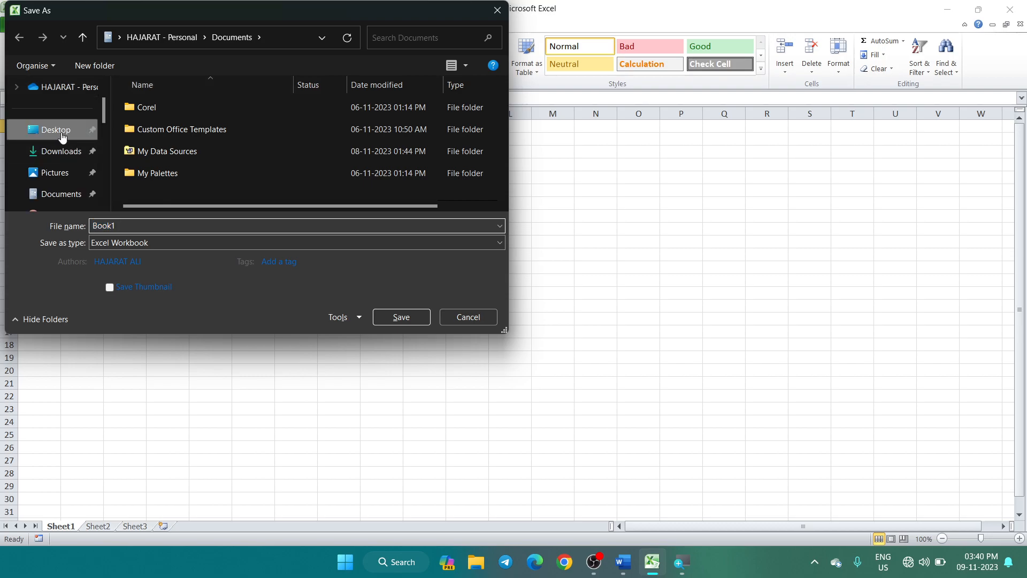
text(al)
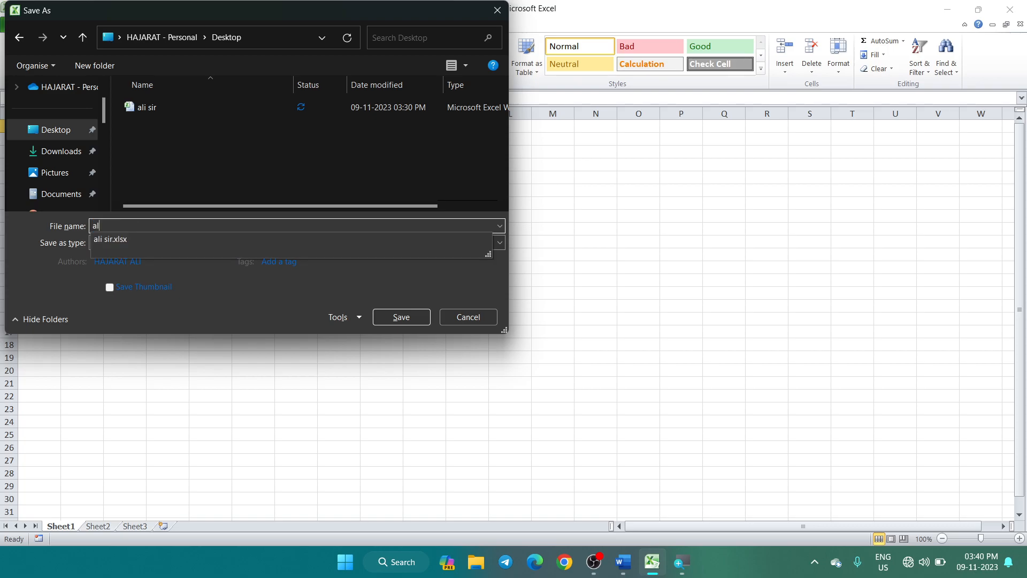
text(i sir classes)
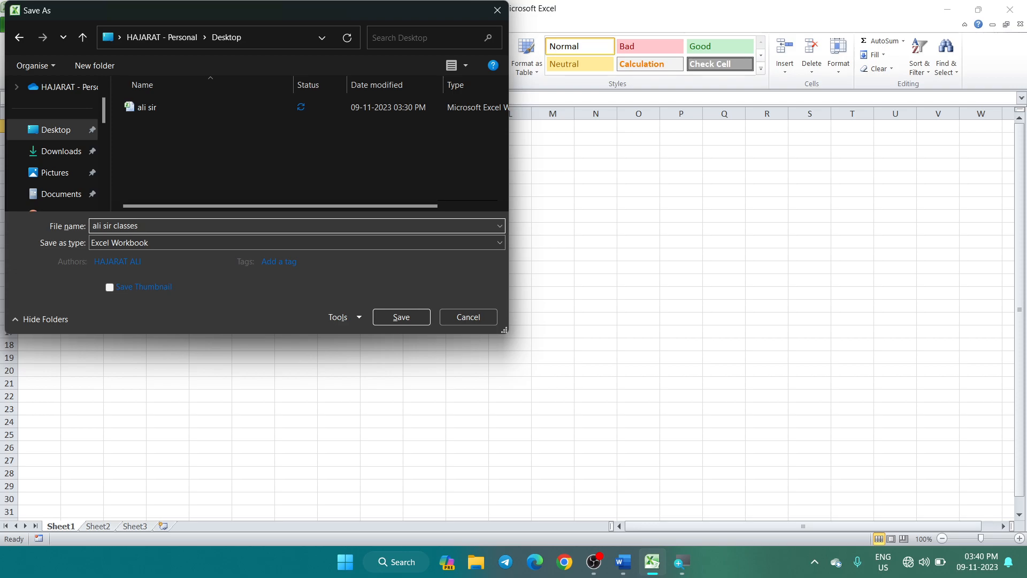
click(409, 317)
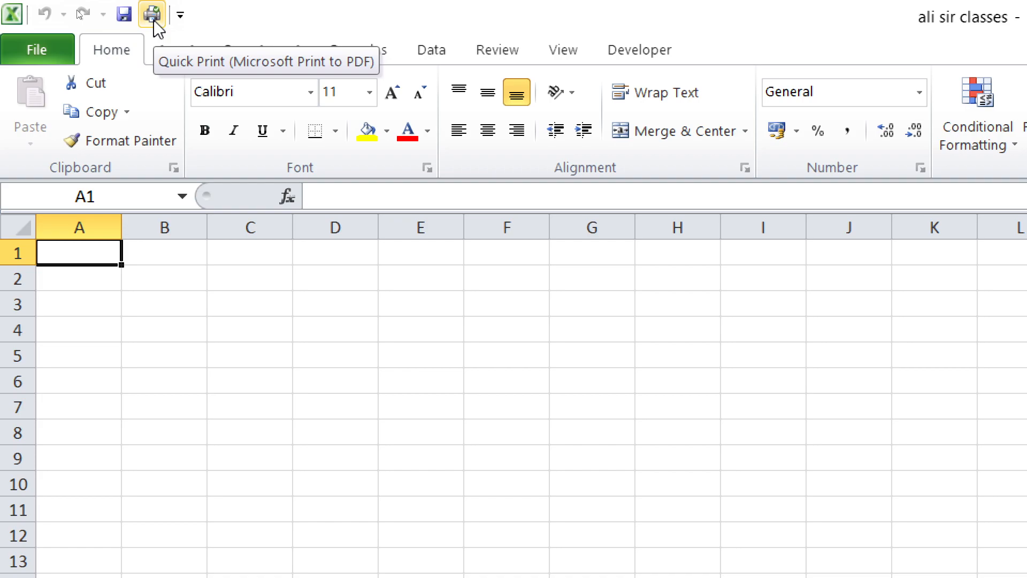
- Customize the Quick Access Toolbar by adding the Open command and removing Quick Print
click(180, 16)
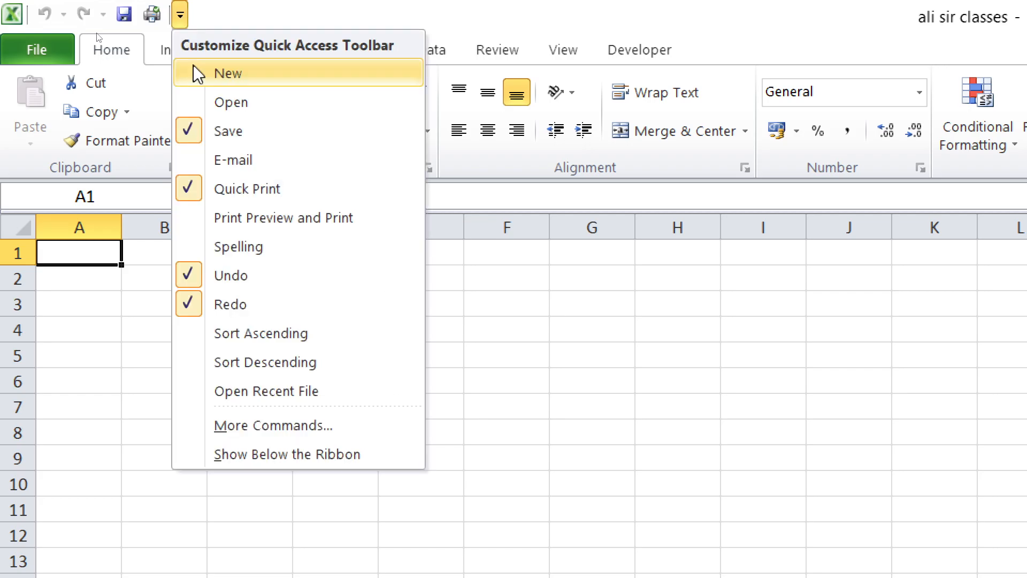
click(193, 101)
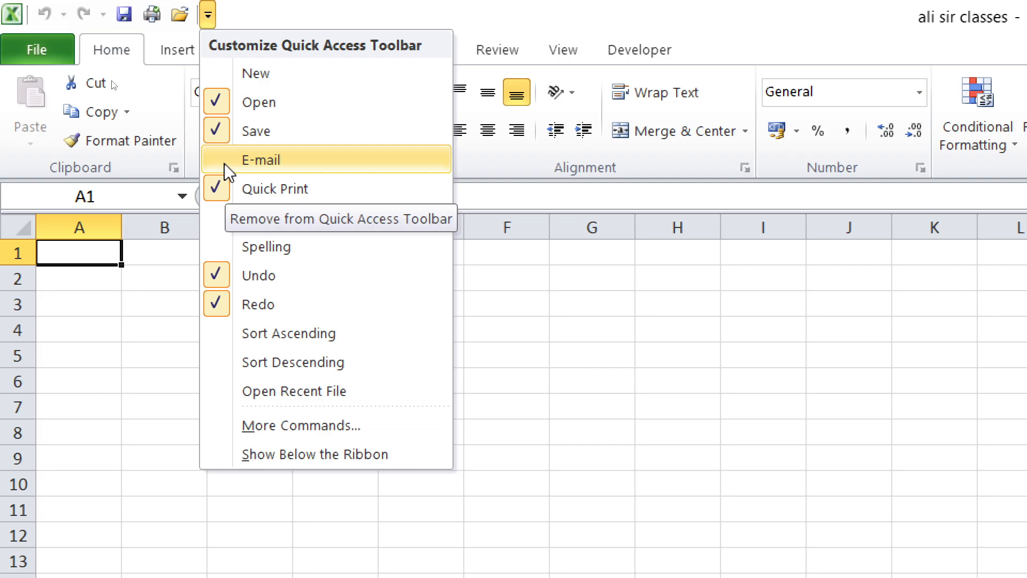
click(230, 189)
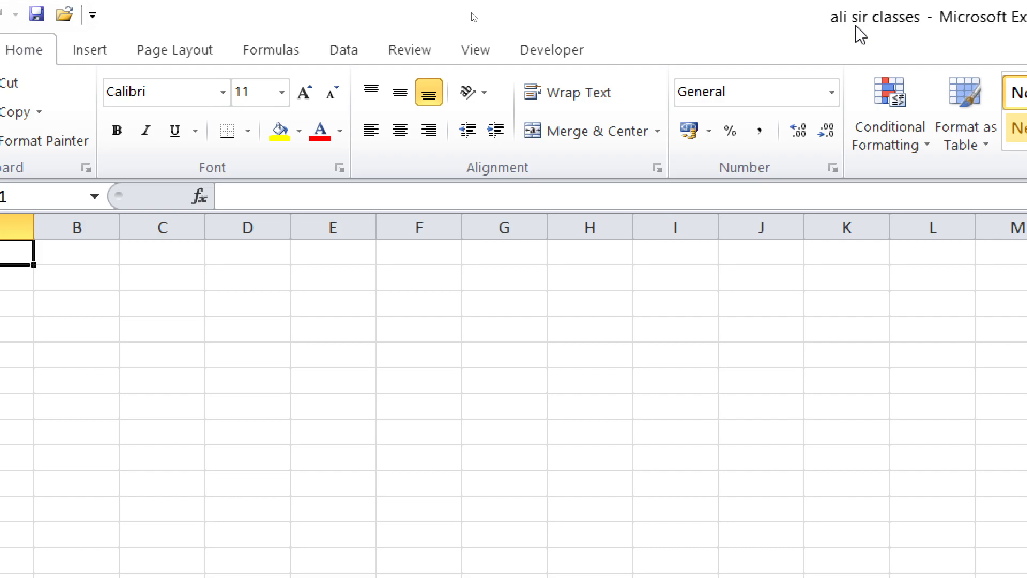
click(89, 50)
click(204, 59)
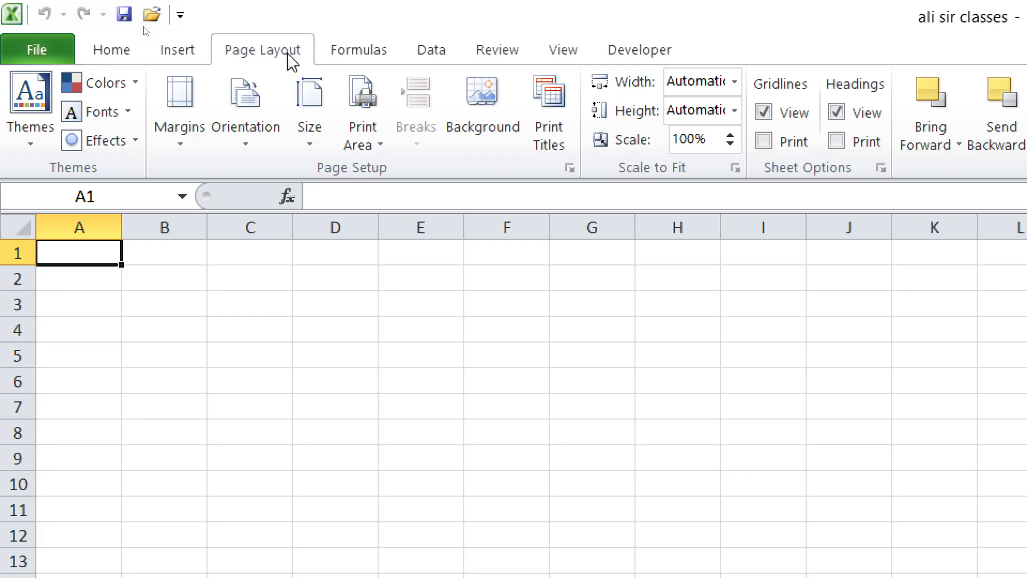
click(102, 59)
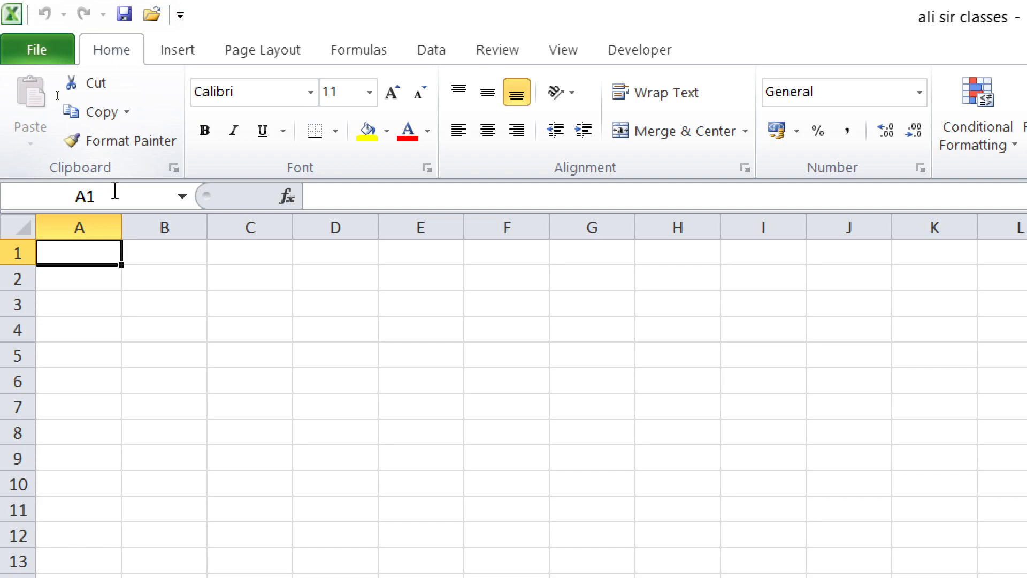
click(413, 273)
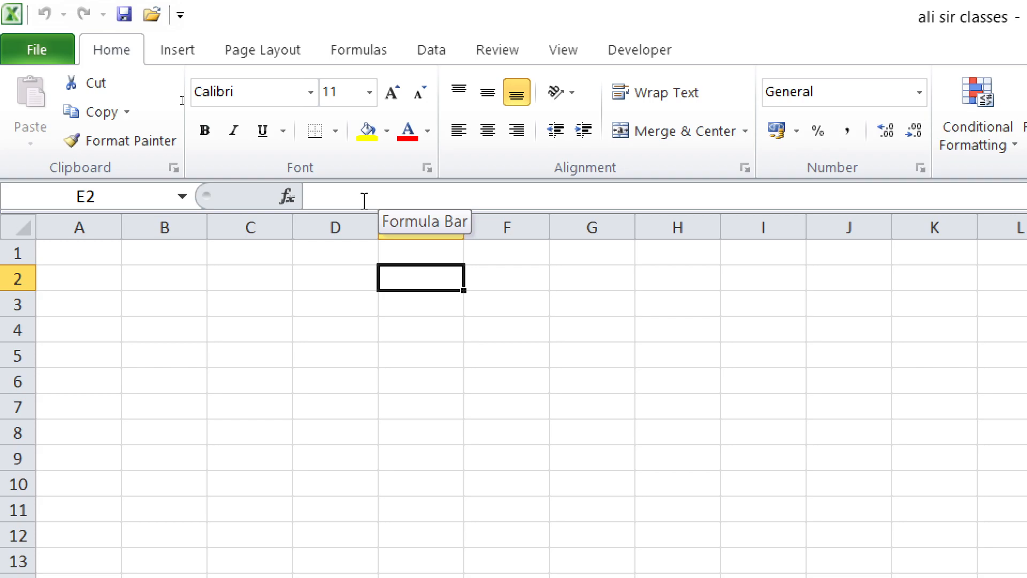
text(=78=90=67)
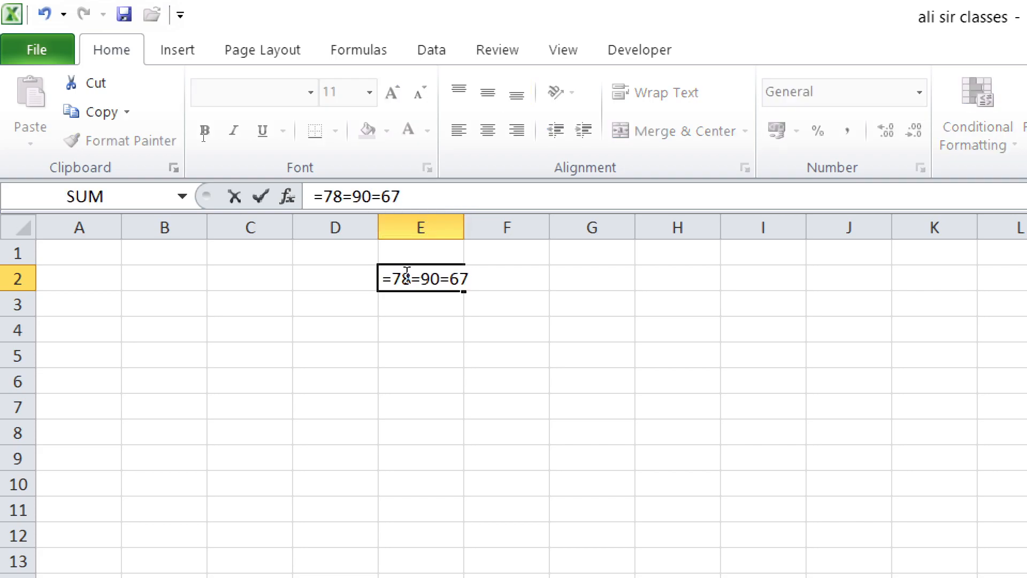
key(BackSpace)
key(BackSpace)
key(BackSpace)
key(BackSpace)
key(BackSpace)
key(BackSpace)
key(BackSpace)
key(BackSpace)
key(BackSpace)
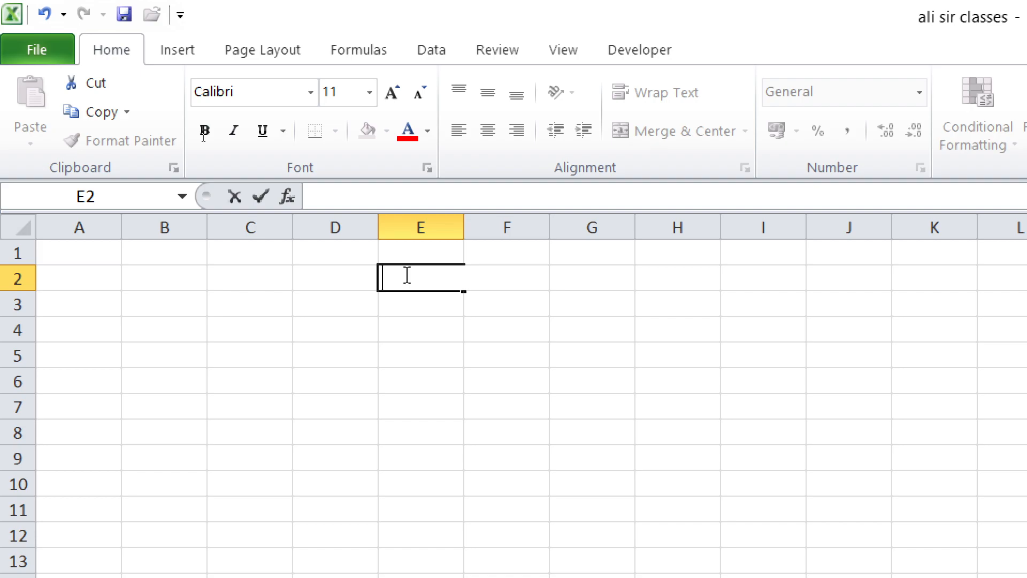
- Enter the formula =67+90+89 in cell E2 and reselect the cell to show its formula
text(246)
key(Return)
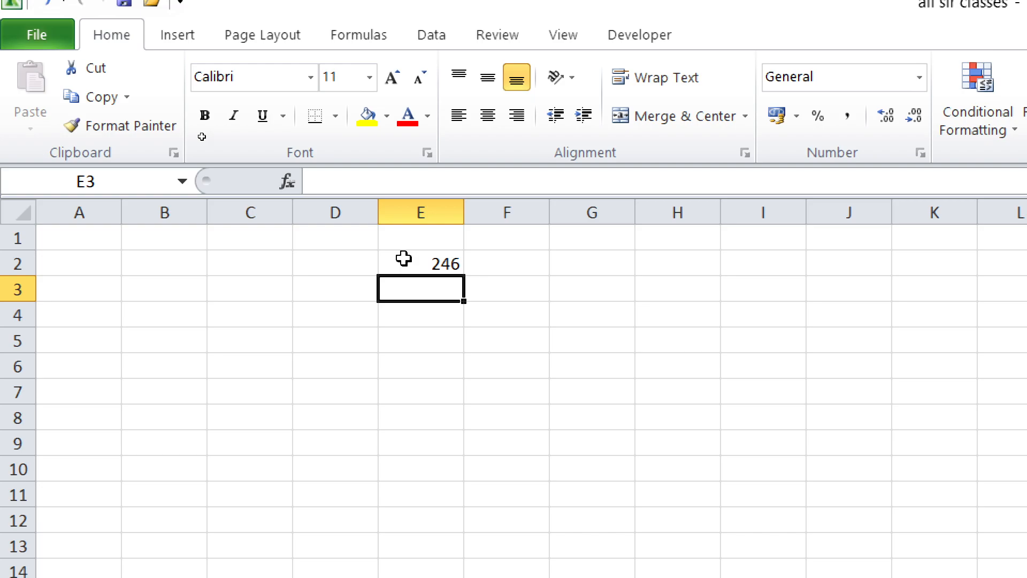
click(404, 259)
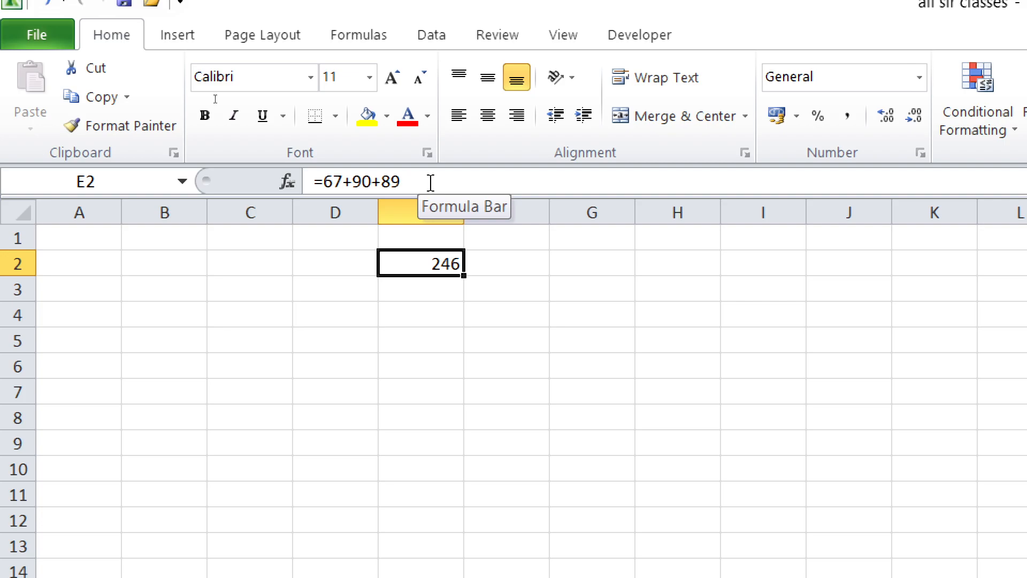
- Select column A, column B and row 2 in turn, finishing on cell B2
click(85, 212)
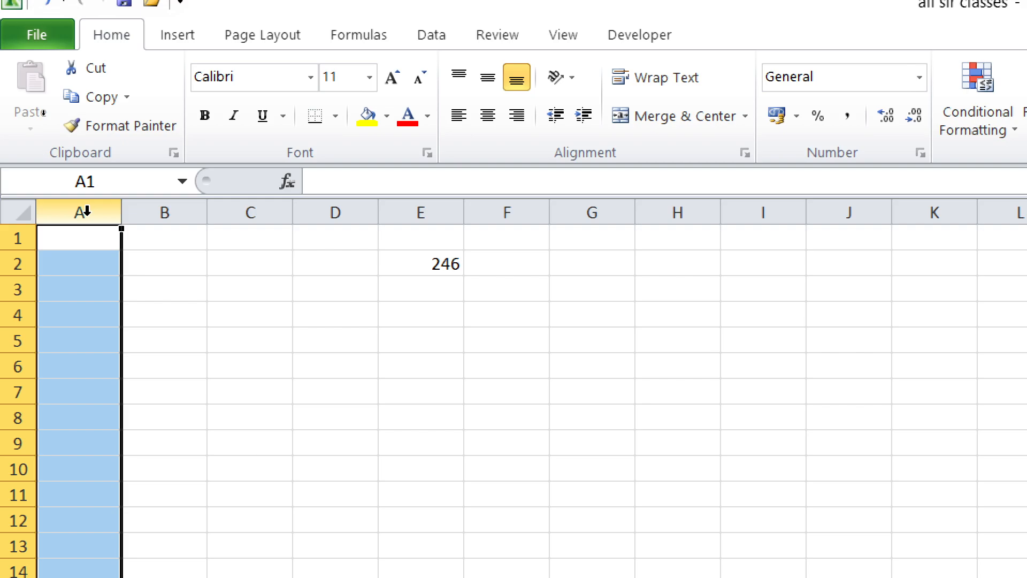
click(165, 213)
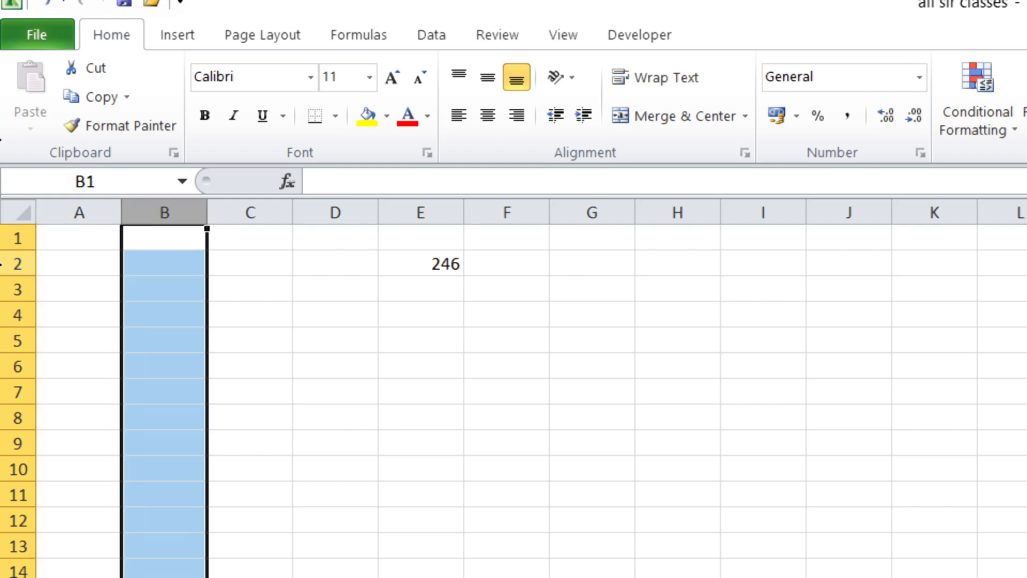
click(5, 264)
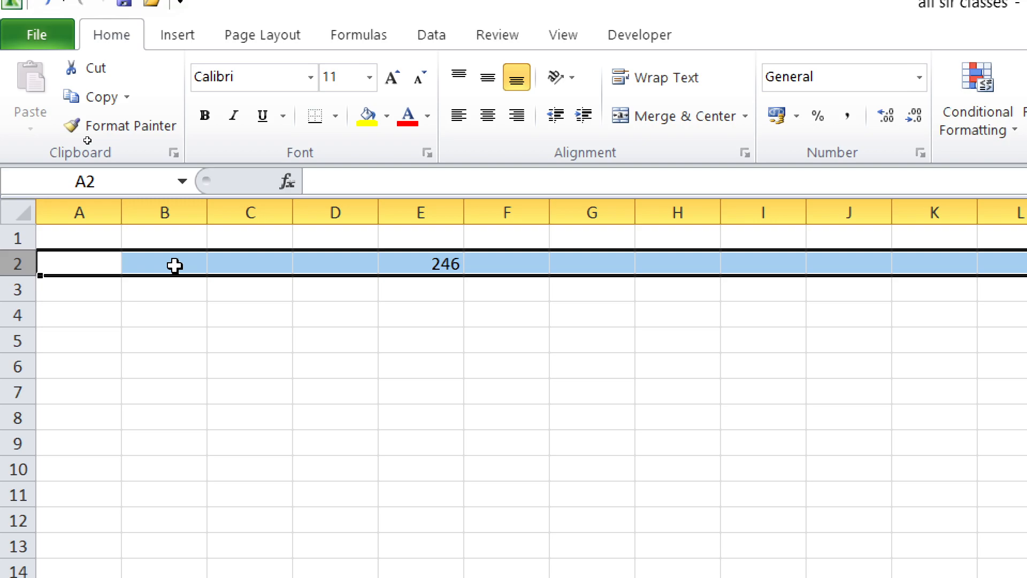
click(175, 265)
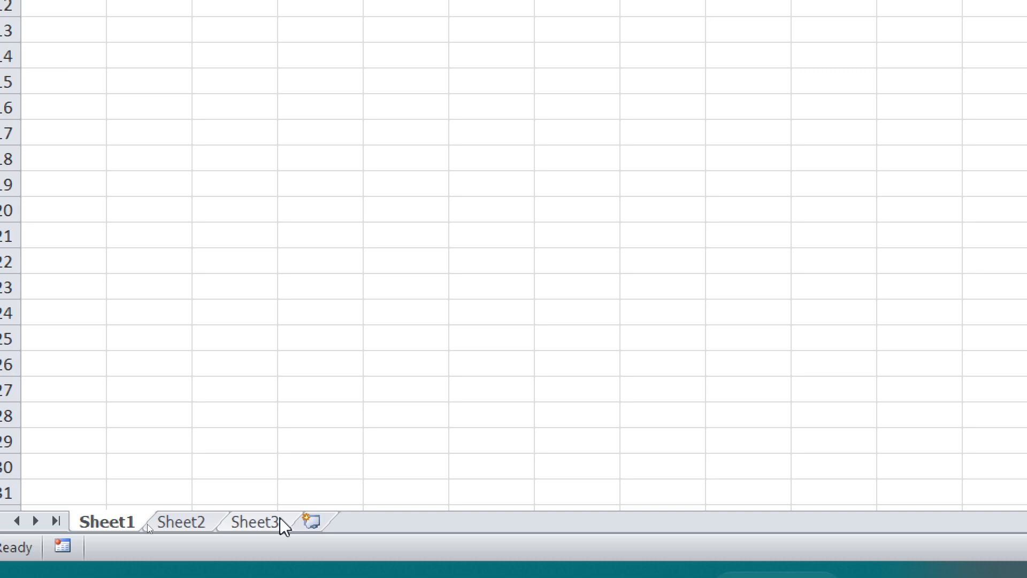
- Insert a new worksheet after Sheet3 and another one directly before Sheet4
click(310, 521)
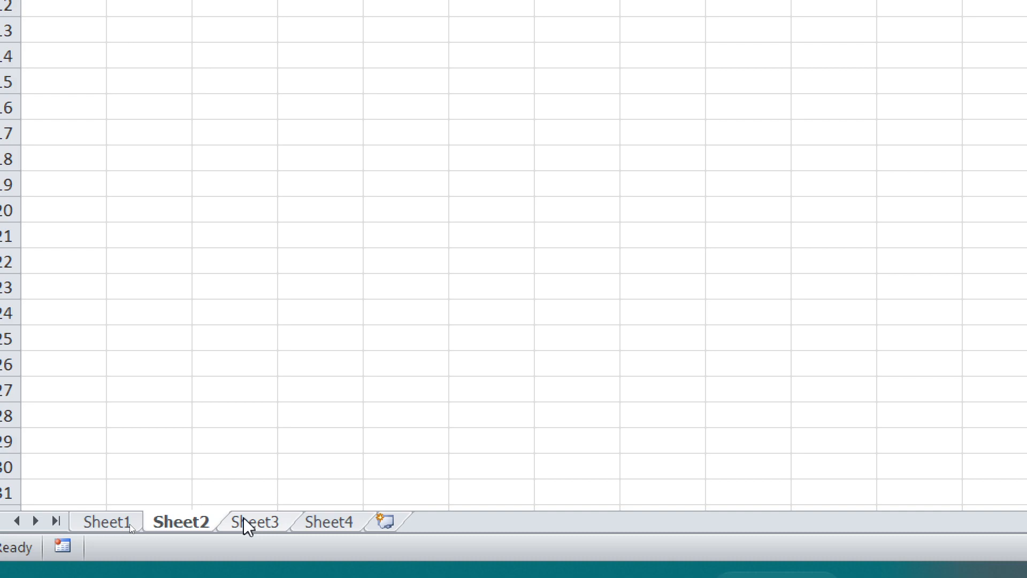
click(330, 525)
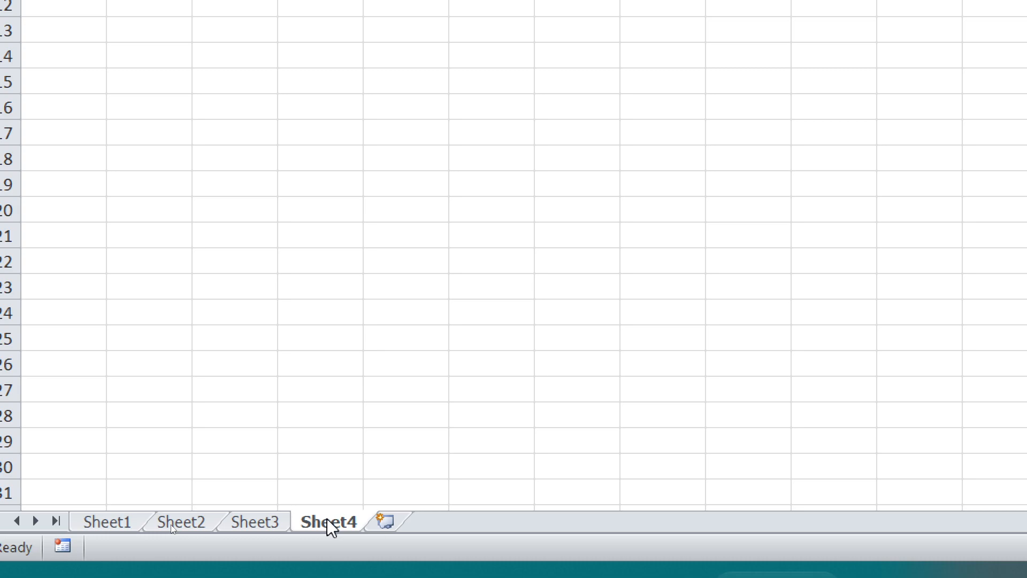
key(shift+F11)
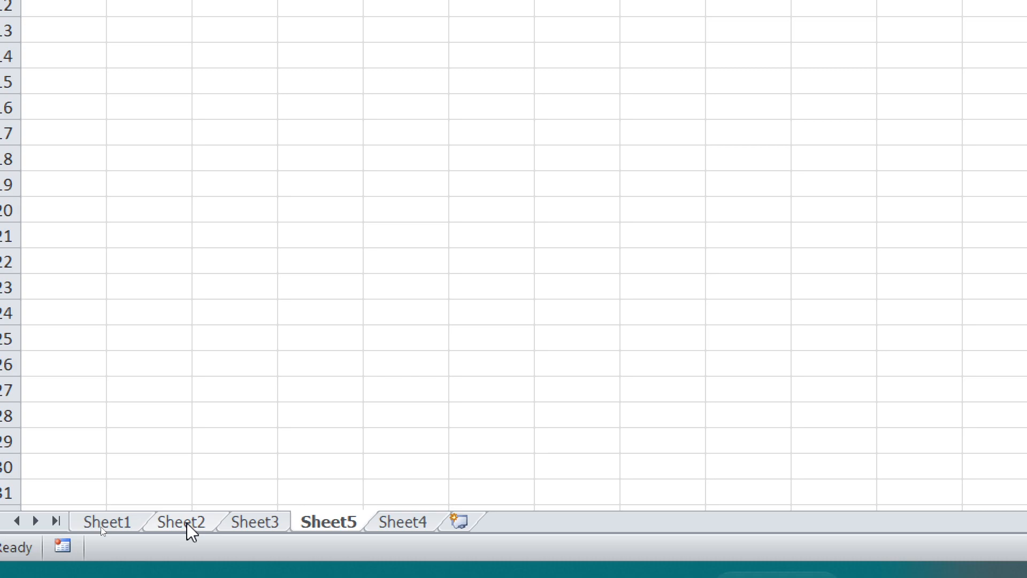
- Insert a new worksheet directly before Sheet2 and another one after the last sheet
click(187, 524)
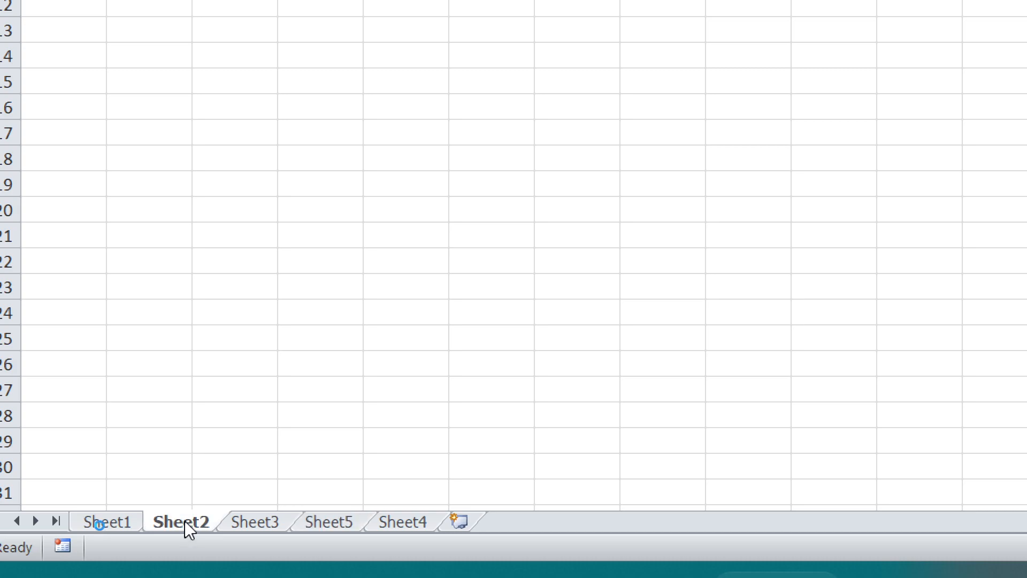
key(shift+F11)
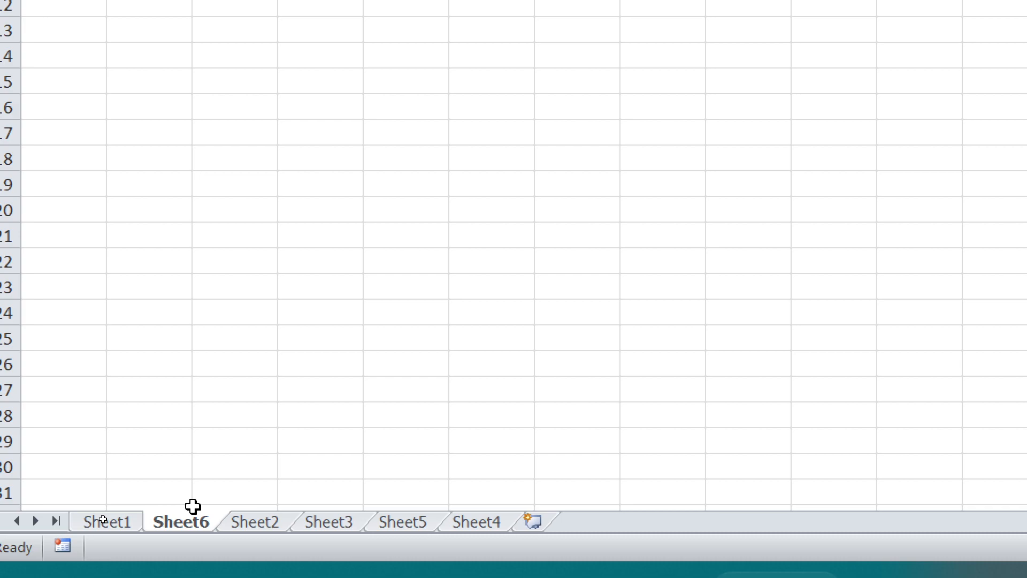
click(531, 521)
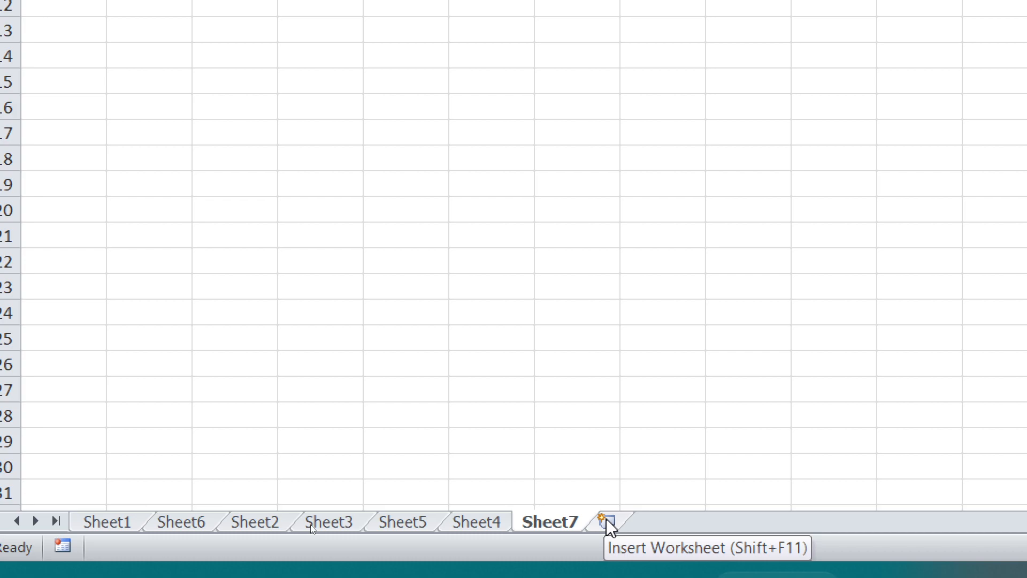
- Insert a new worksheet before Sheet6, and delete that inserted worksheet again
click(262, 523)
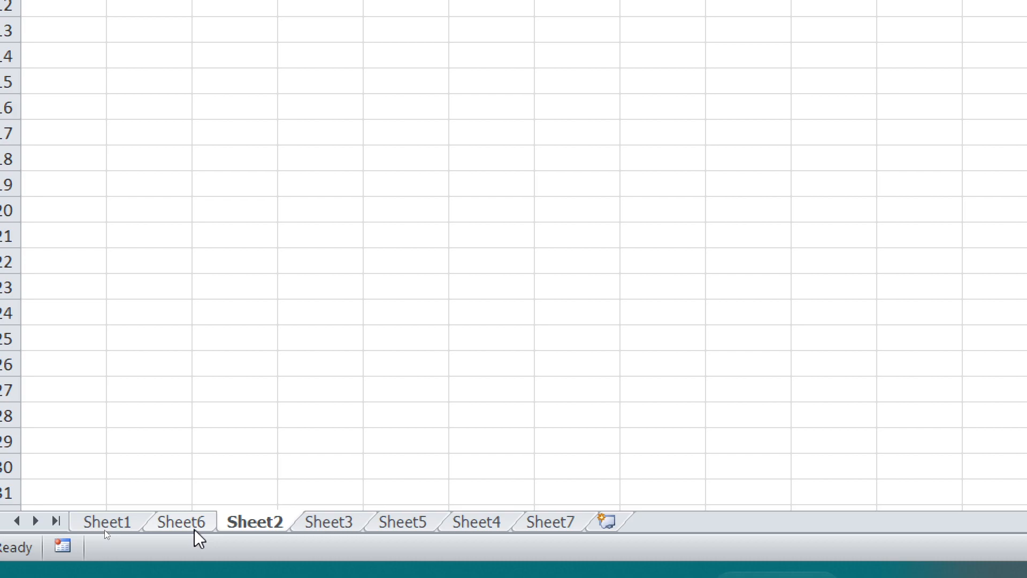
right_click(195, 529)
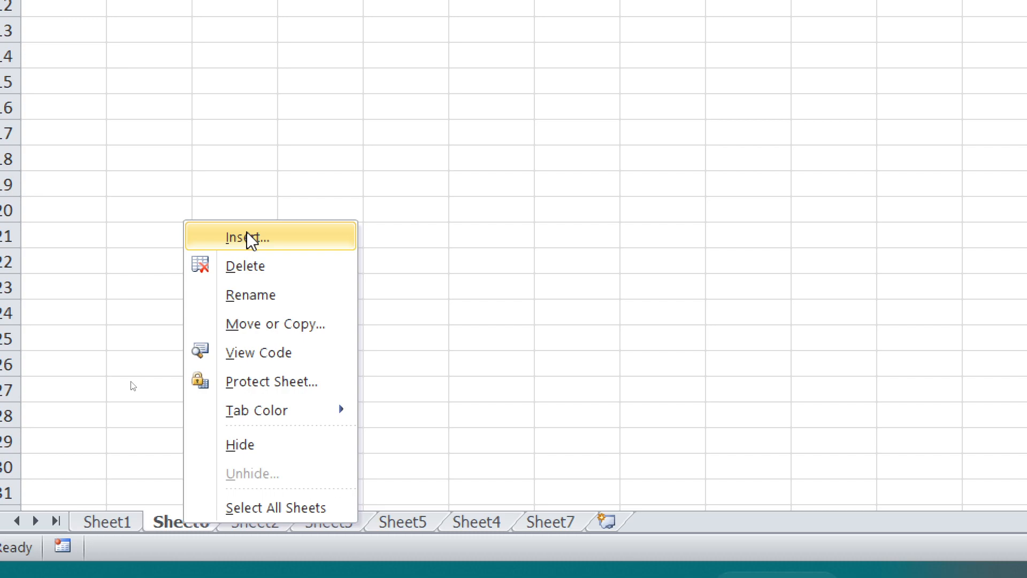
click(252, 241)
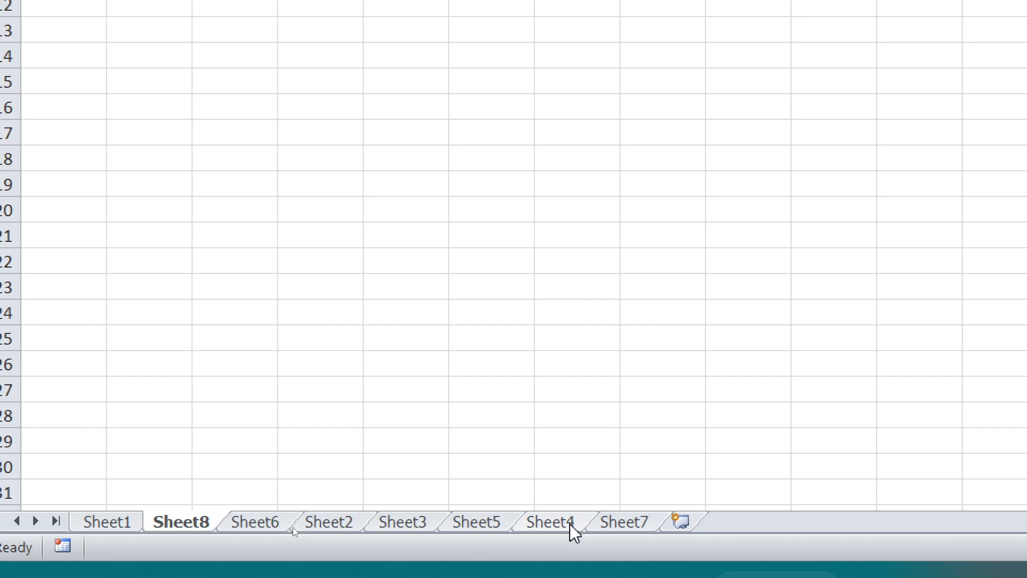
right_click(189, 518)
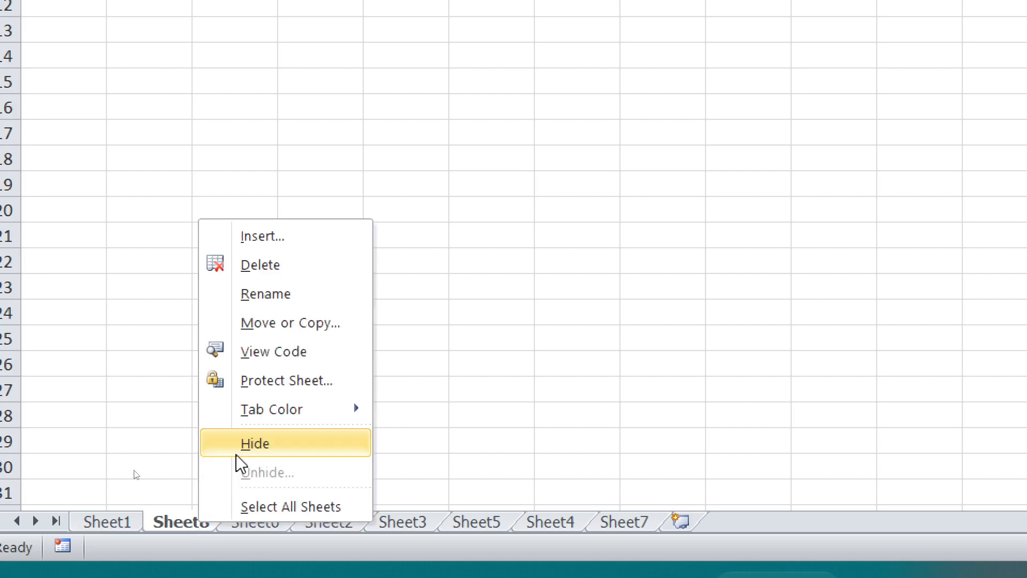
click(272, 261)
- Delete the extra worksheets Sheet6, Sheet5 and Sheet7
right_click(176, 519)
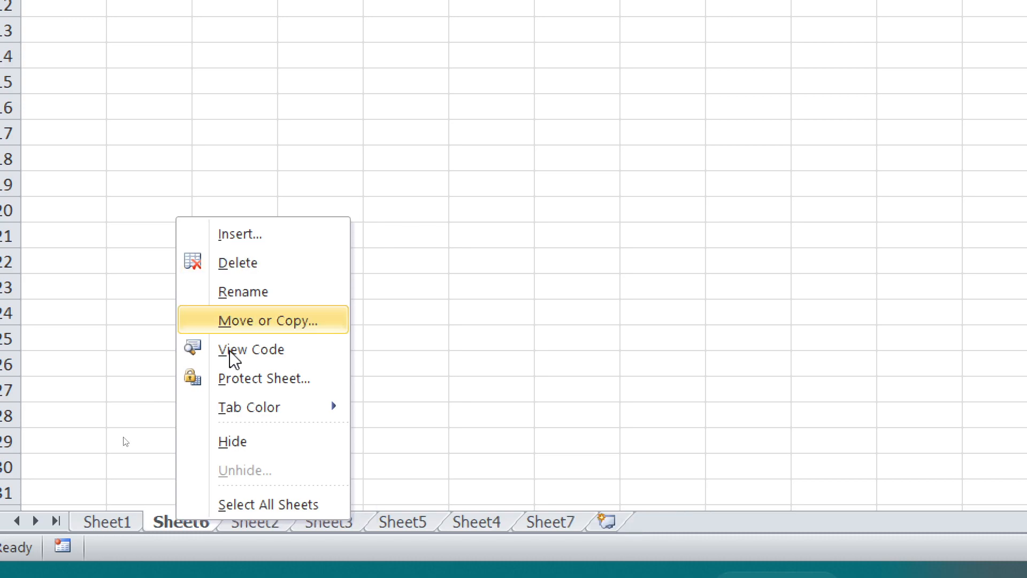
click(238, 263)
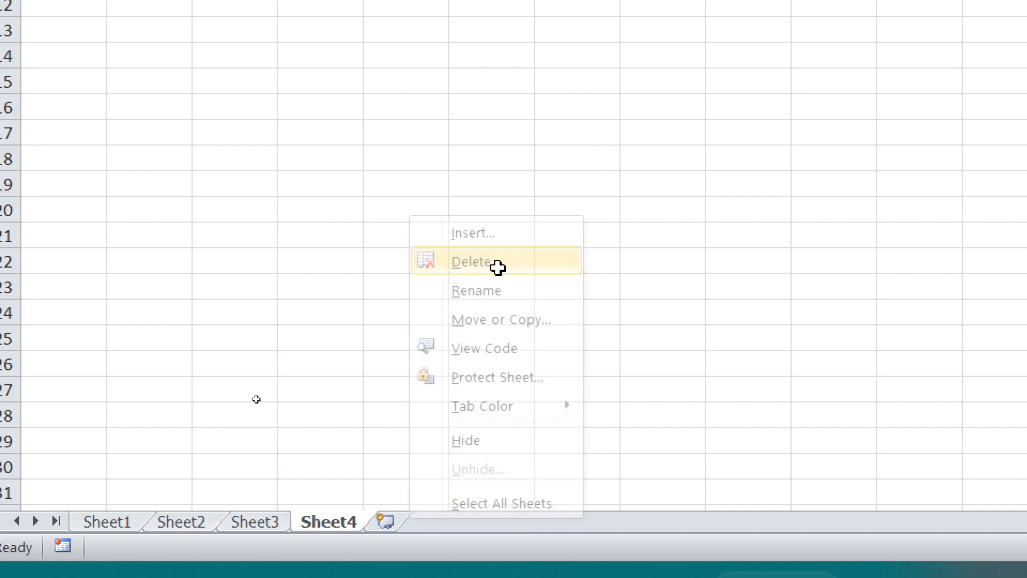
- Rename the worksheet Sheet2 with the teacher's name
right_click(148, 525)
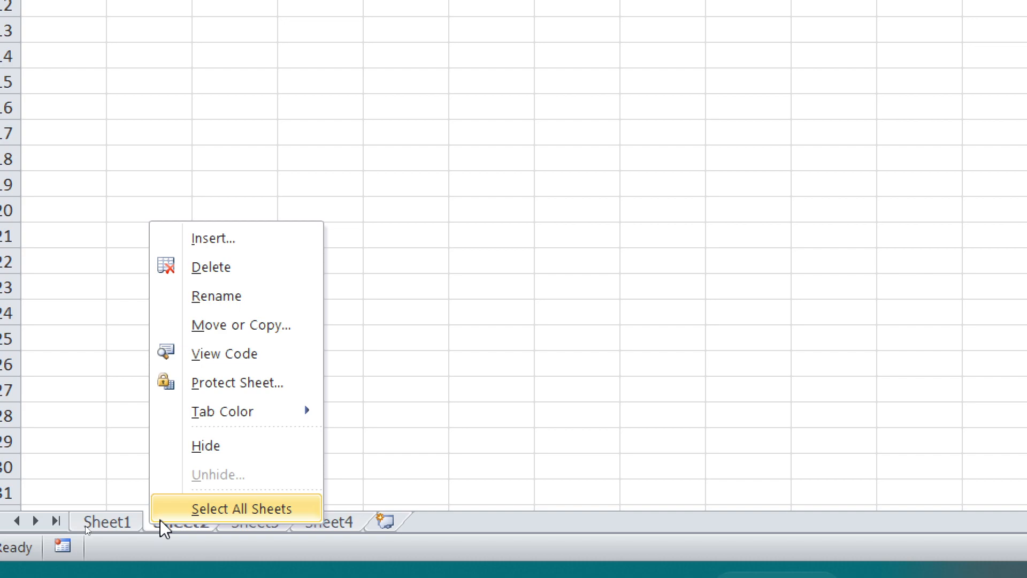
click(173, 524)
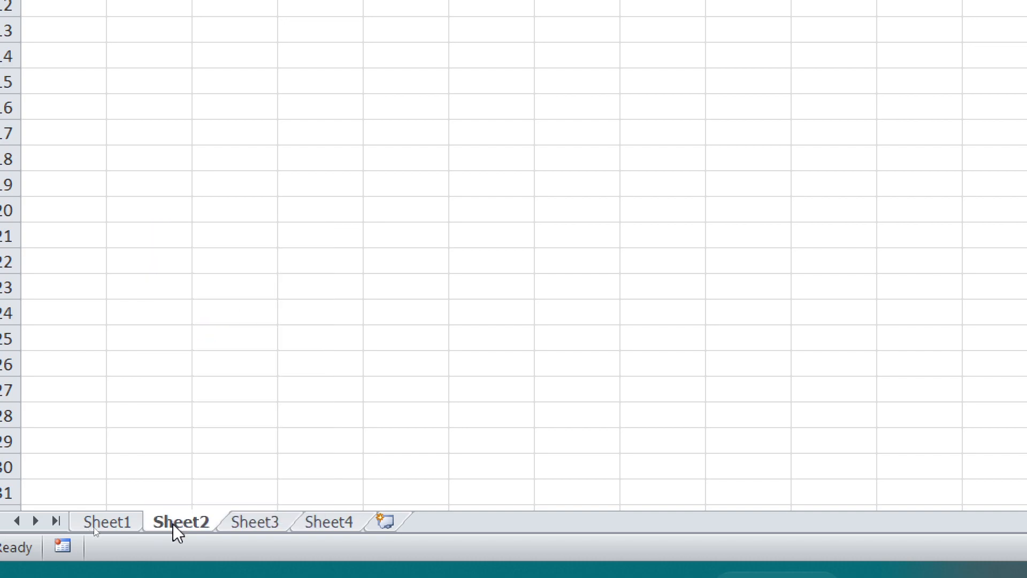
right_click(173, 526)
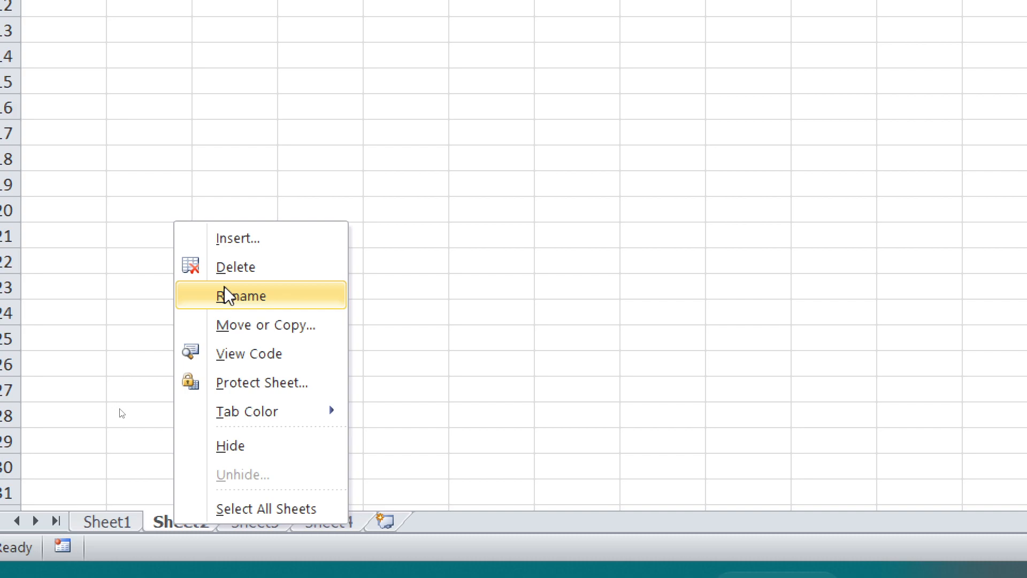
click(229, 295)
text(Ali Sir)
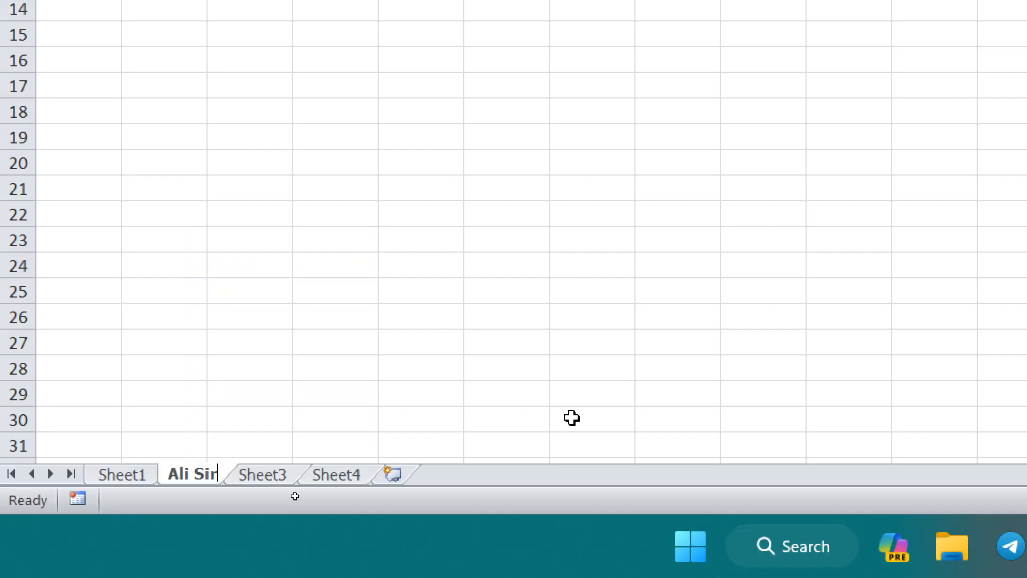
key(Return)
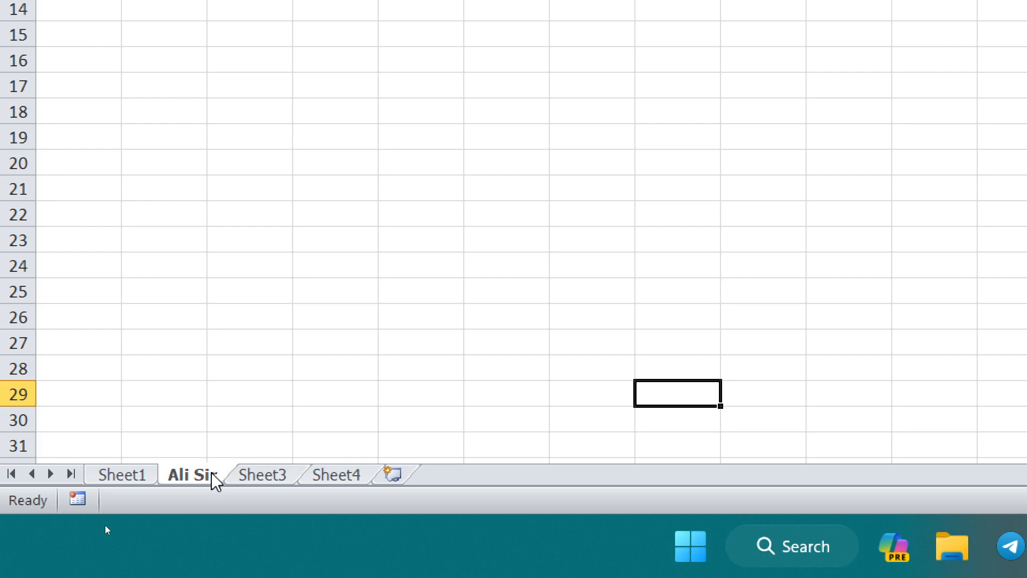
- On the renamed worksheet, enter Monday in cell B5 and Sunday in cell B6
click(113, 475)
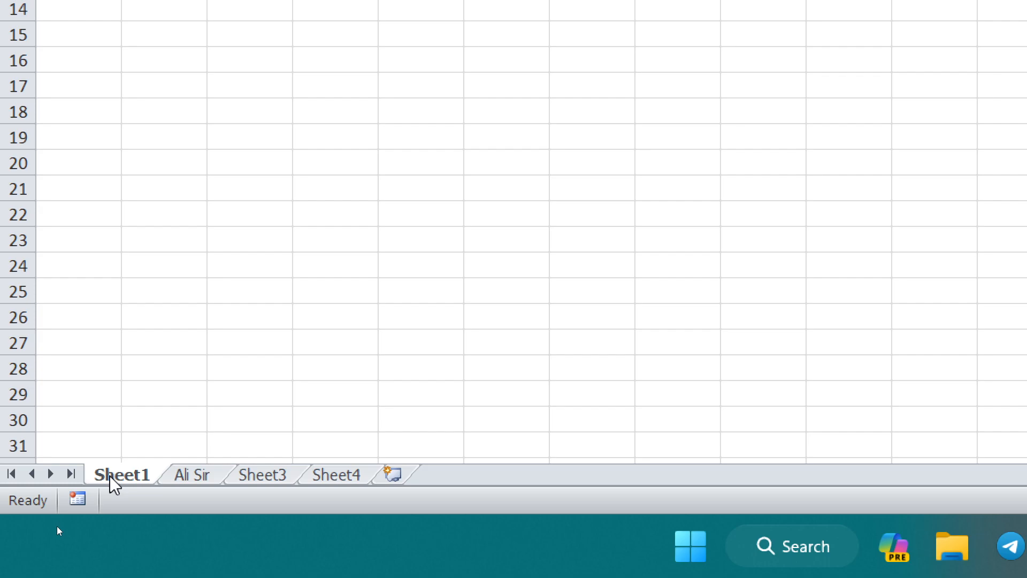
right_click(196, 475)
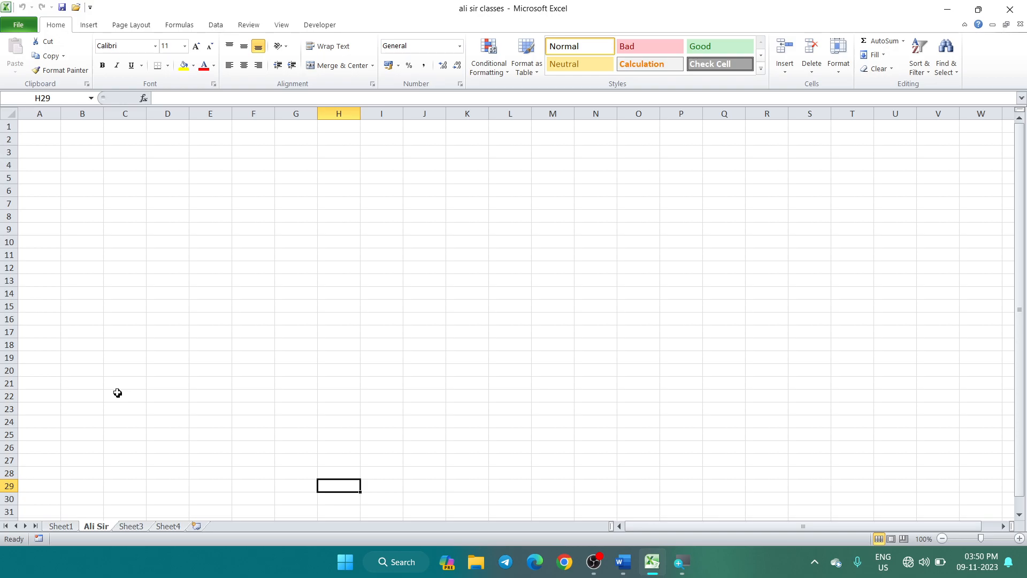
ctrl+scroll(118, 393, up, 10)
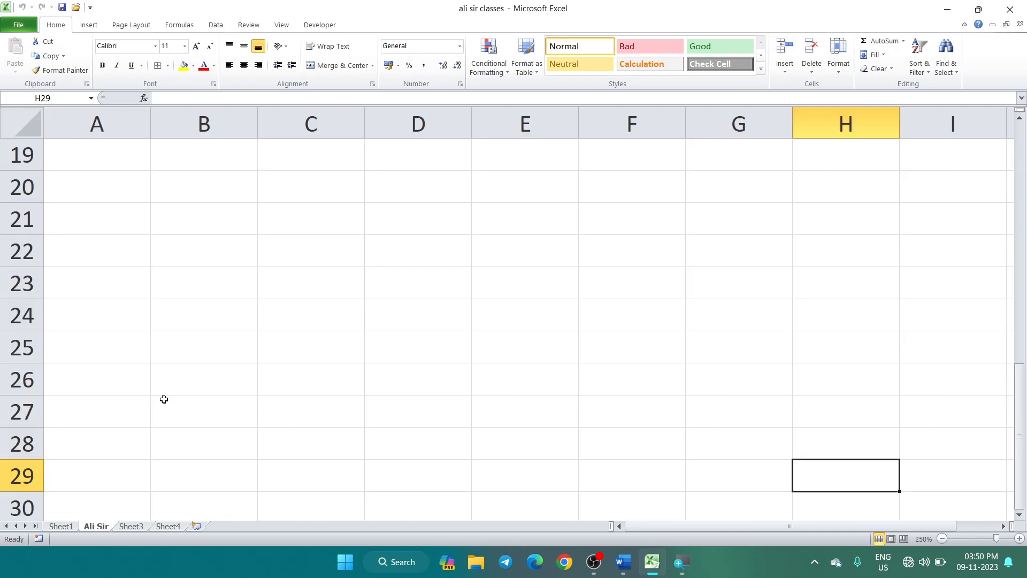
scroll(164, 399, up, 6)
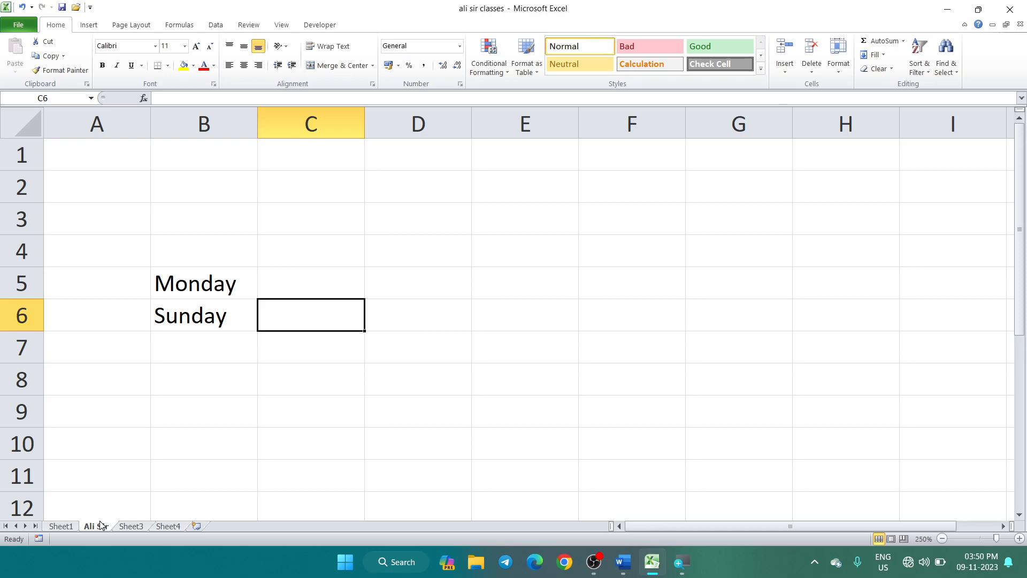
- Create a copy of the renamed worksheet, move the copy directly before Sheet3, and switch to Sheet3
right_click(100, 521)
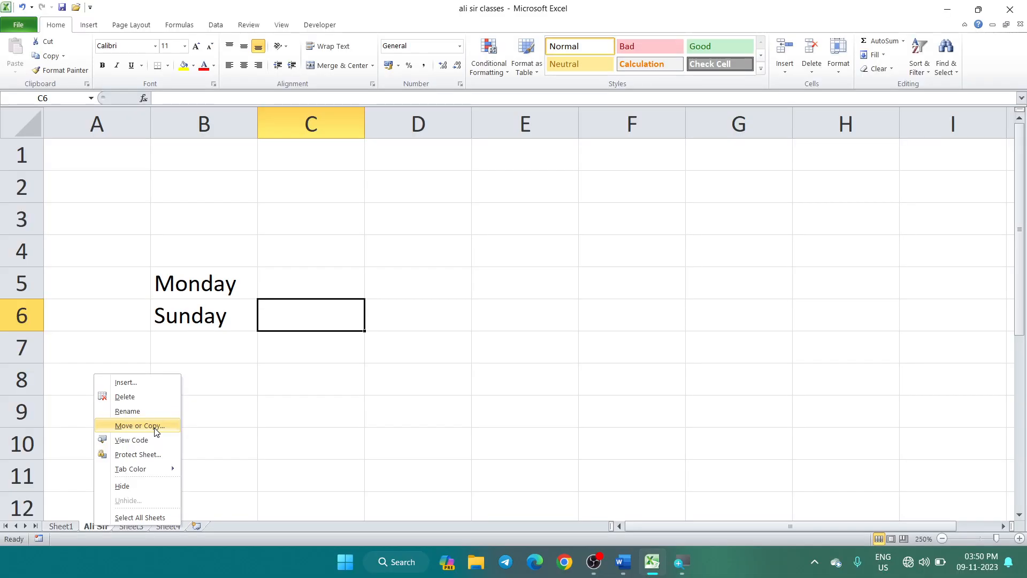
click(156, 426)
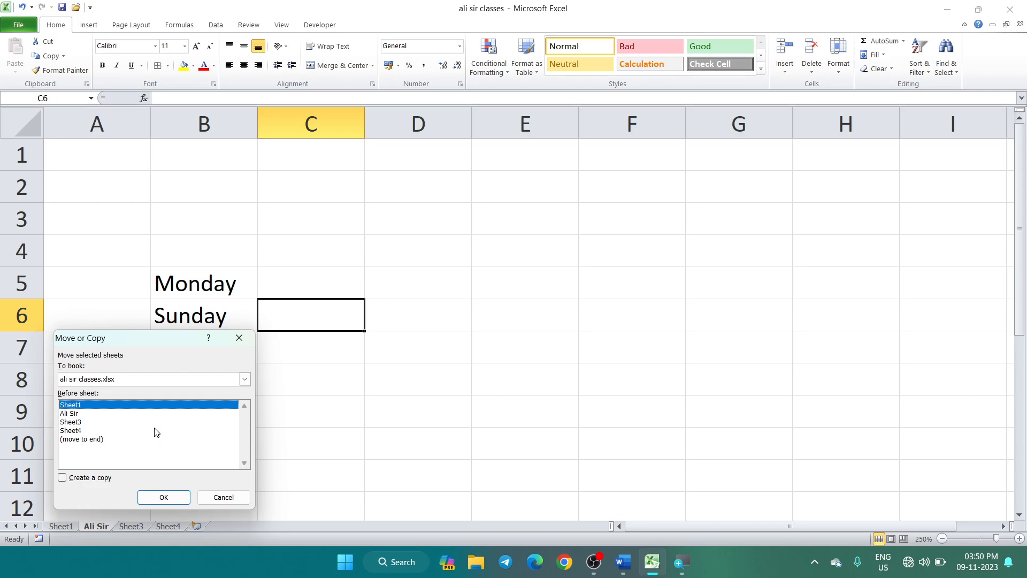
click(62, 478)
key(Return)
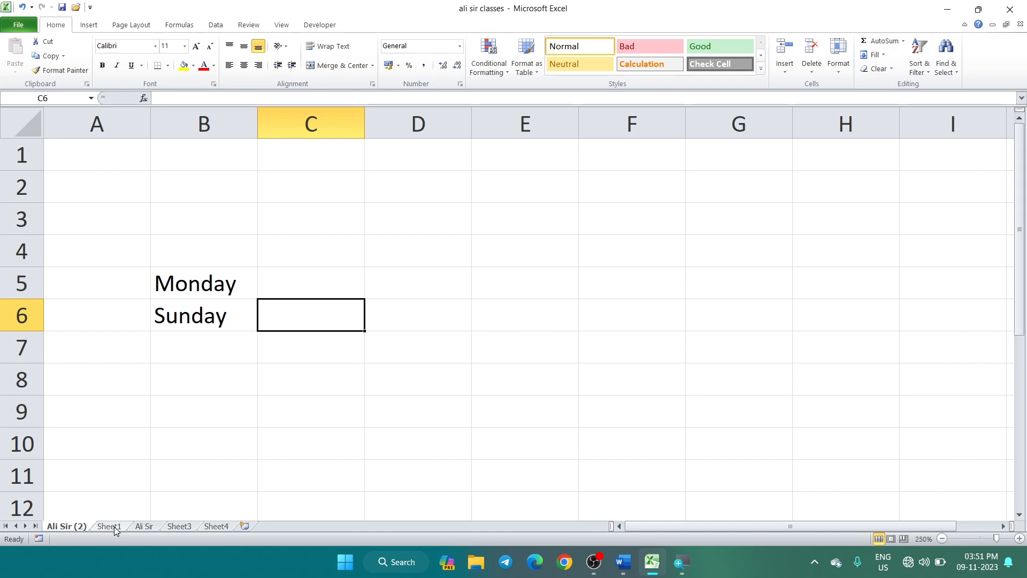
drag(114, 526, 89, 528)
click(178, 526)
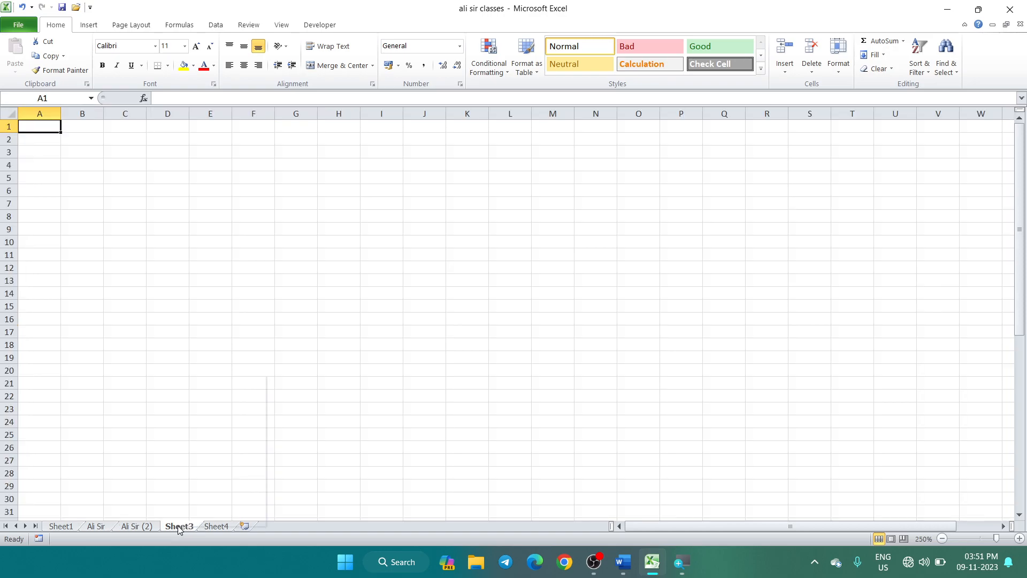
right_click(152, 526)
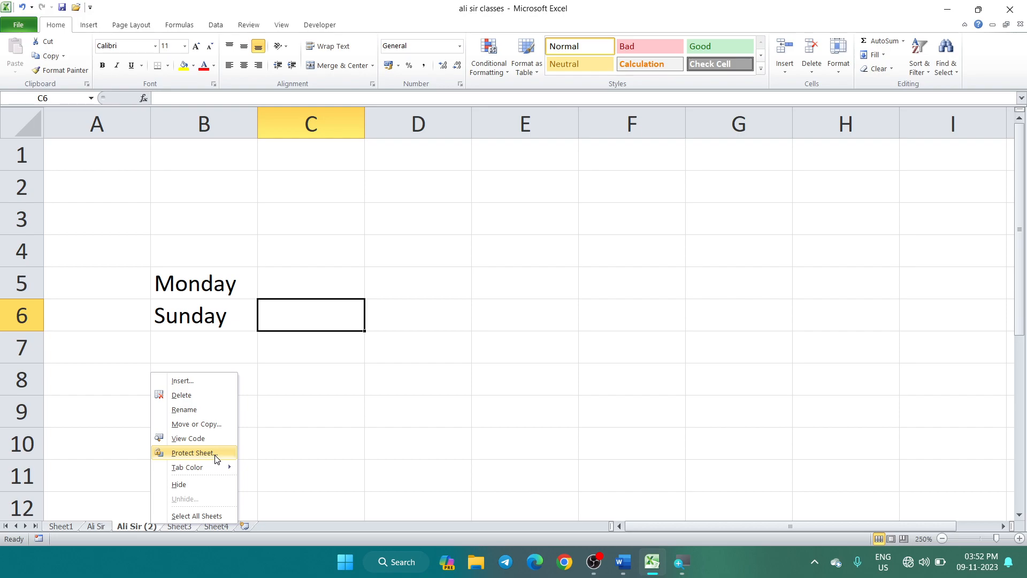
mouse_move(221, 471)
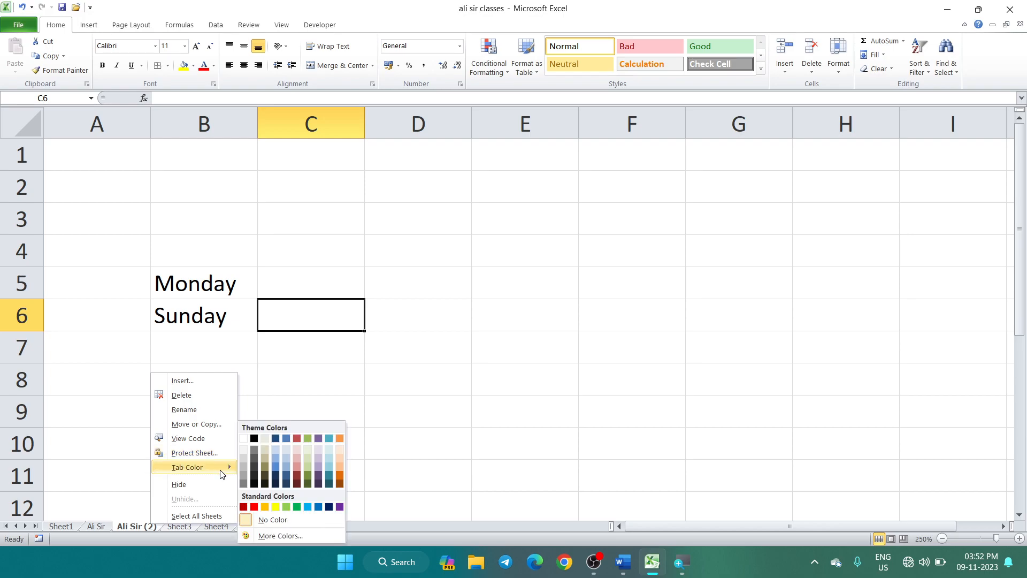
click(129, 529)
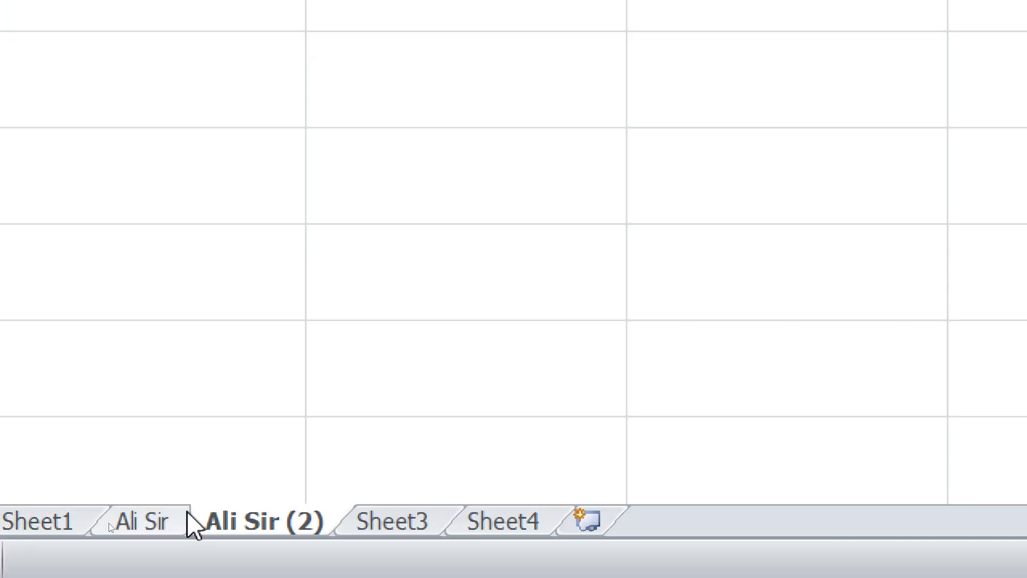
- Set the tab color of the original renamed worksheet to the standard red
right_click(152, 522)
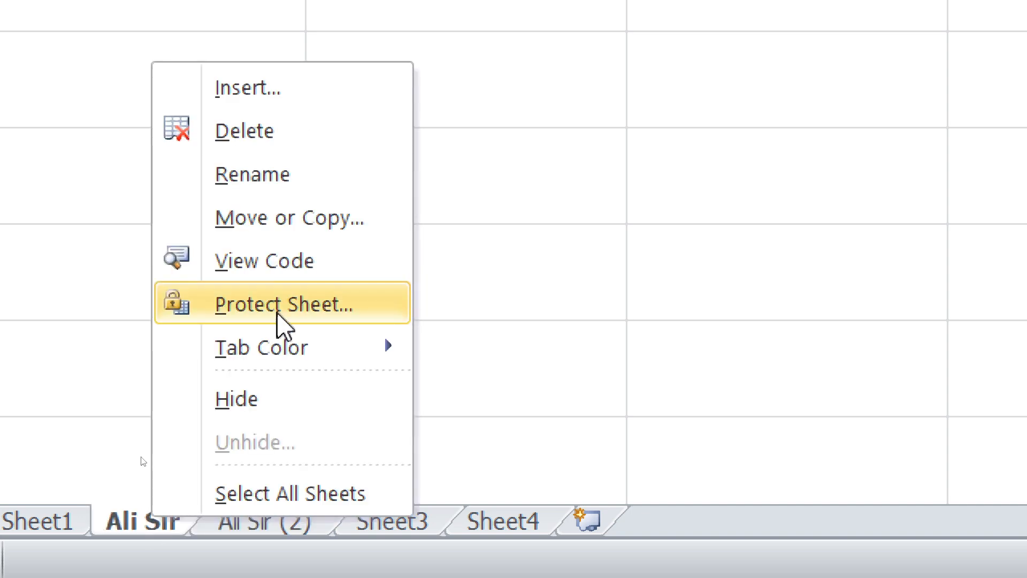
mouse_move(283, 347)
click(463, 462)
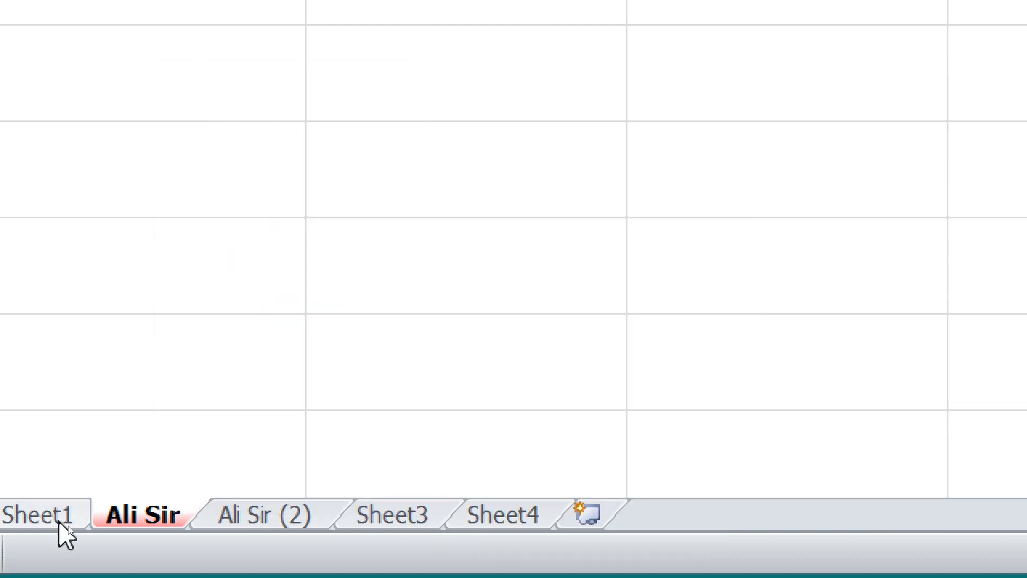
- Set the tab color of the copied worksheet to the standard green, finishing on Sheet1
click(261, 523)
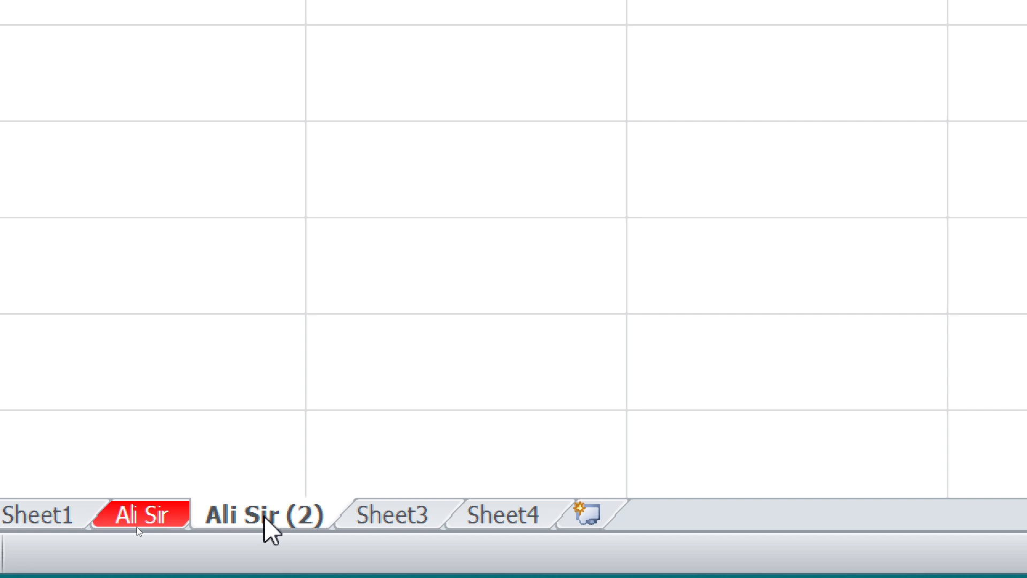
right_click(264, 517)
mouse_move(385, 348)
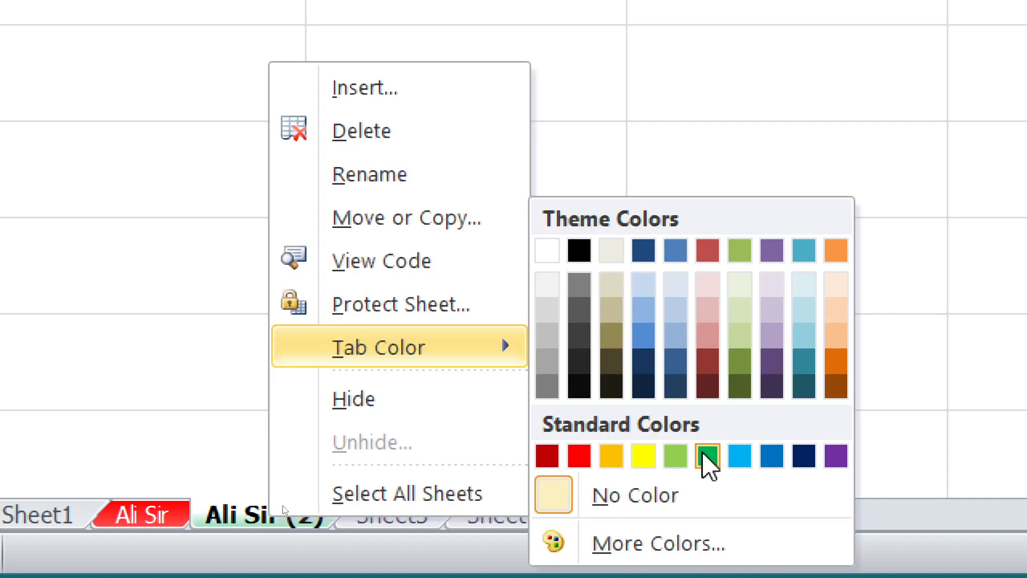
click(707, 456)
click(418, 514)
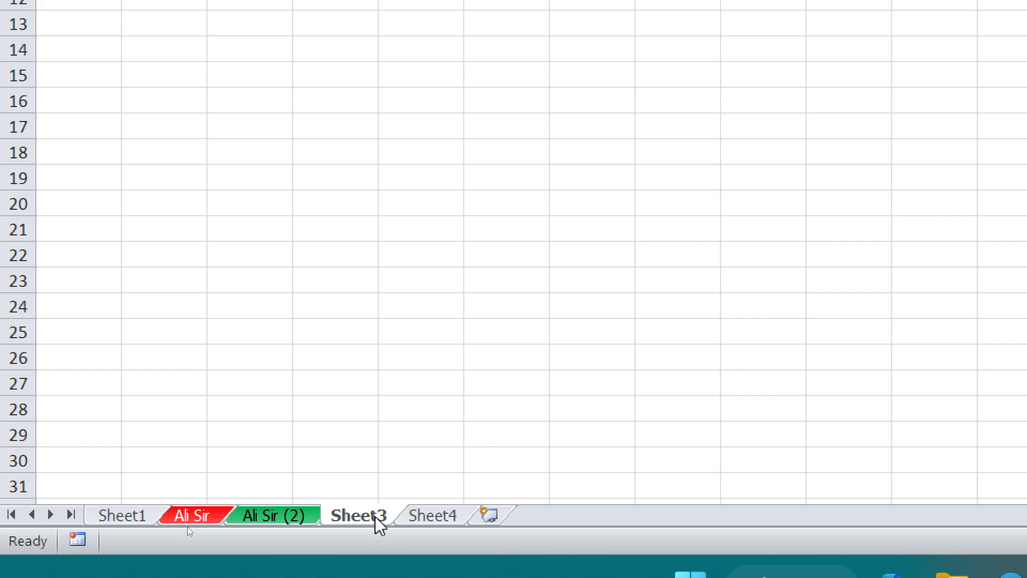
click(142, 515)
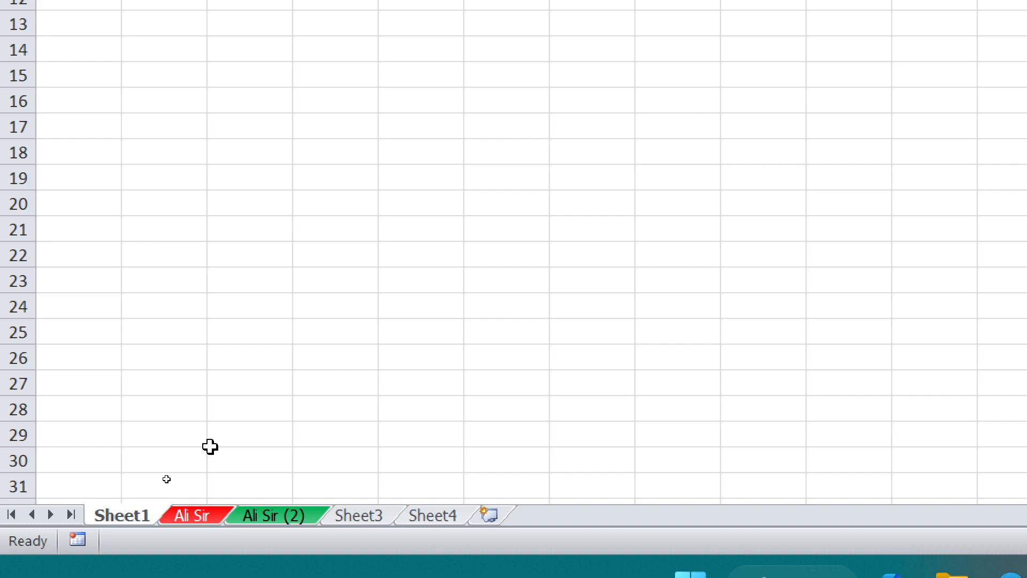
- Hide the copied worksheet with the green tab
right_click(259, 521)
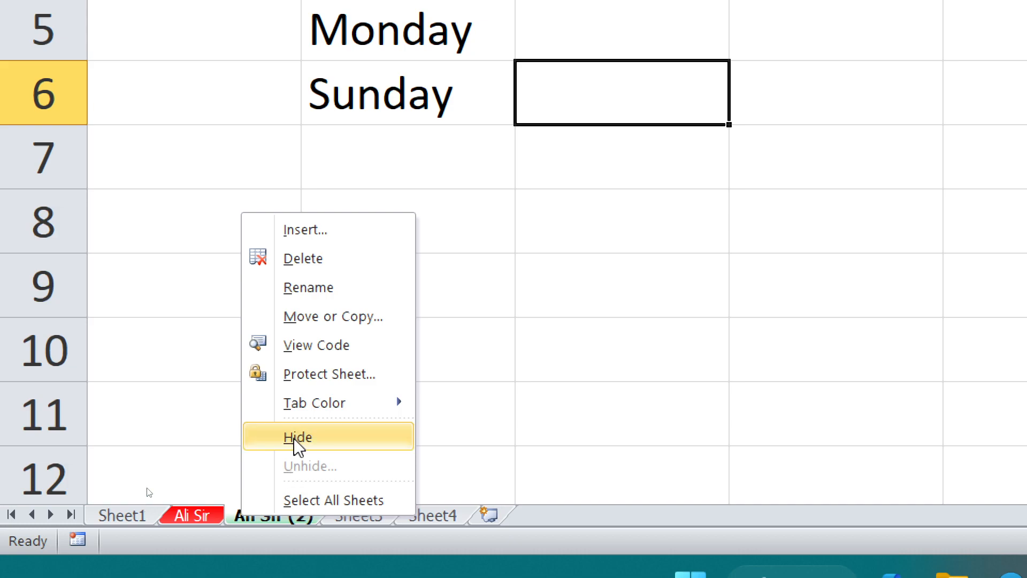
click(267, 521)
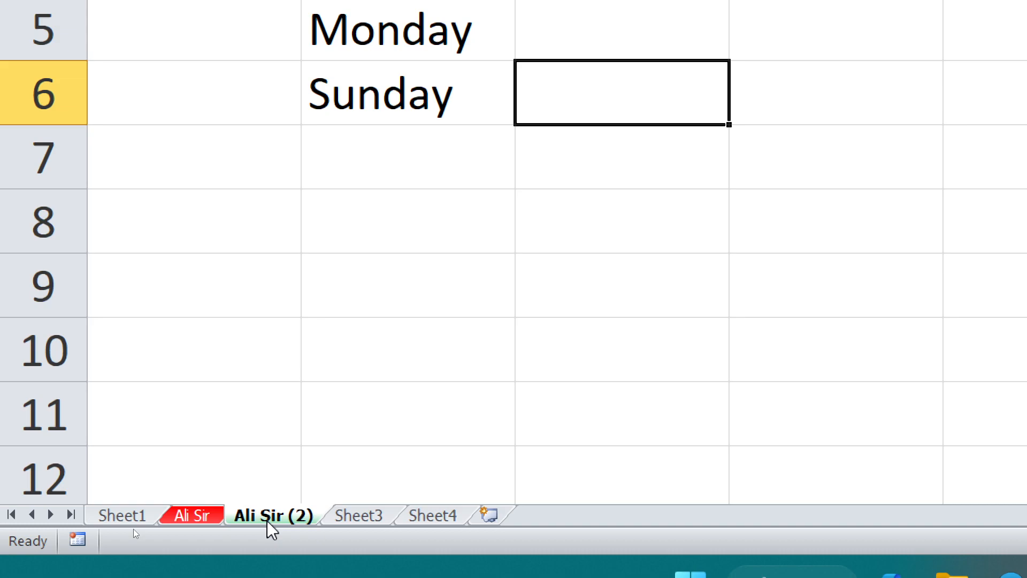
right_click(268, 521)
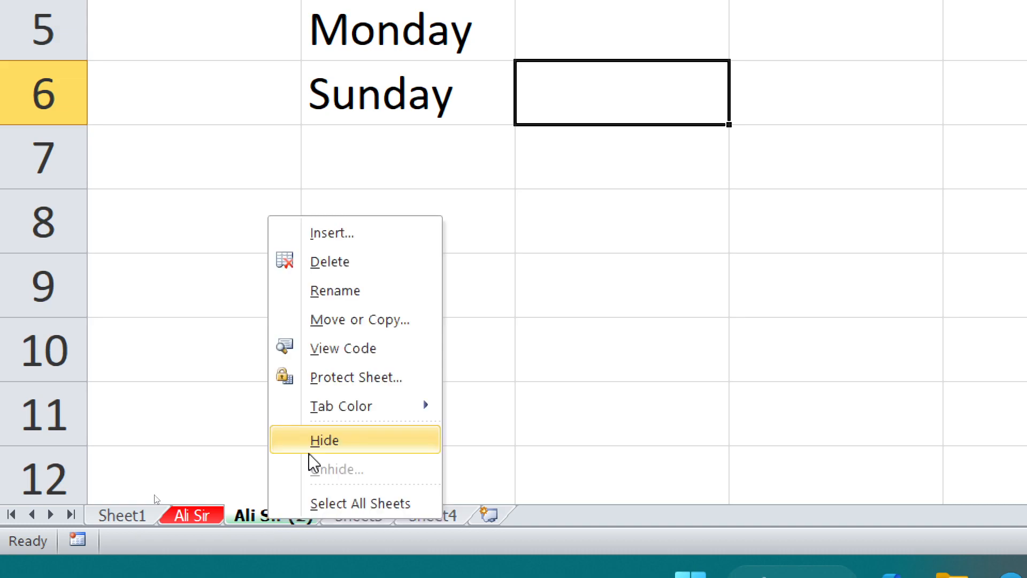
click(310, 450)
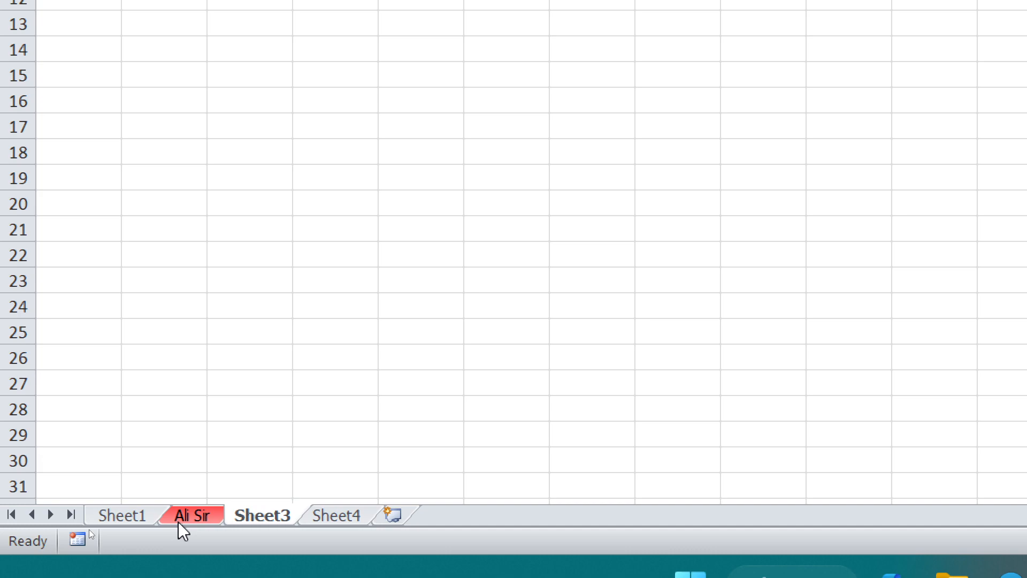
- Unhide the hidden copy of the renamed worksheet
right_click(252, 517)
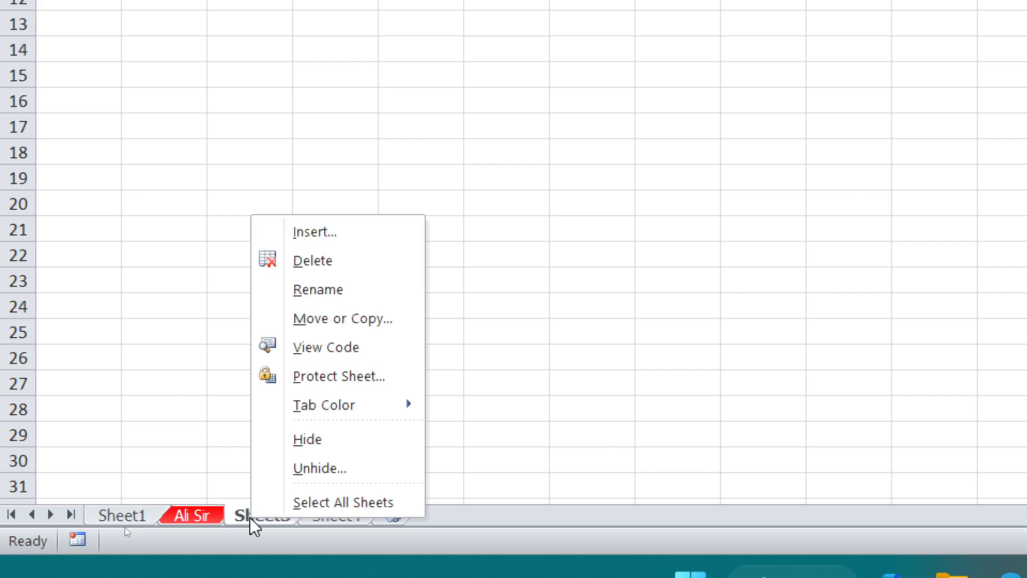
click(260, 469)
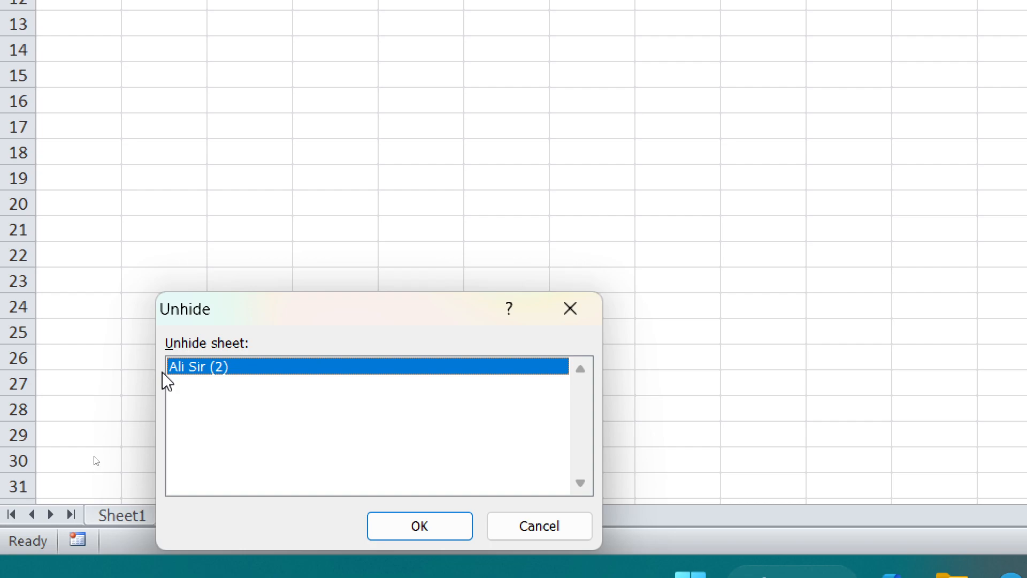
click(420, 527)
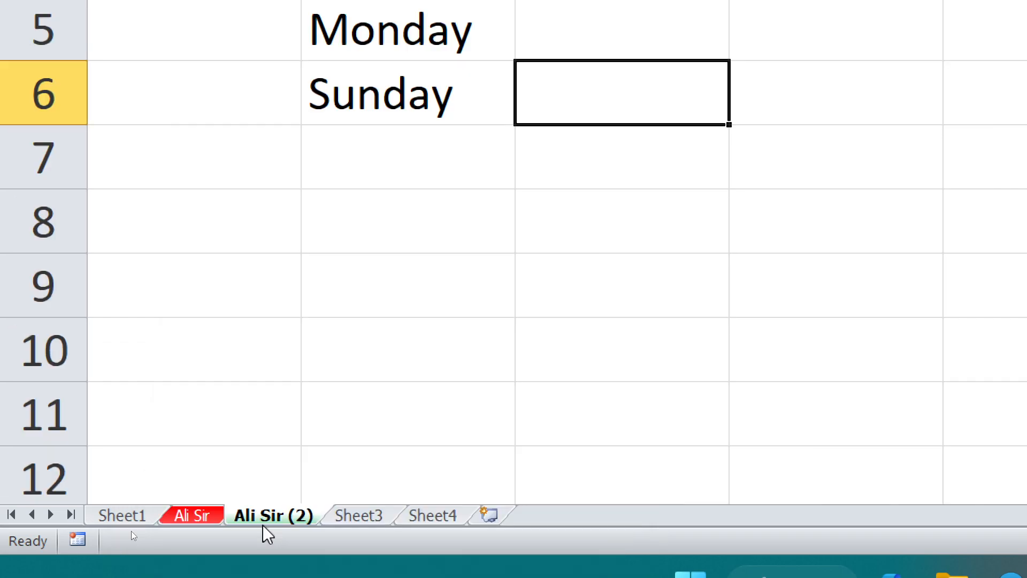
- Switch to Sheet3 and vary its zoom to 60%, 100% and 10%, finishing at 370%
key(ctrl+Page_Down)
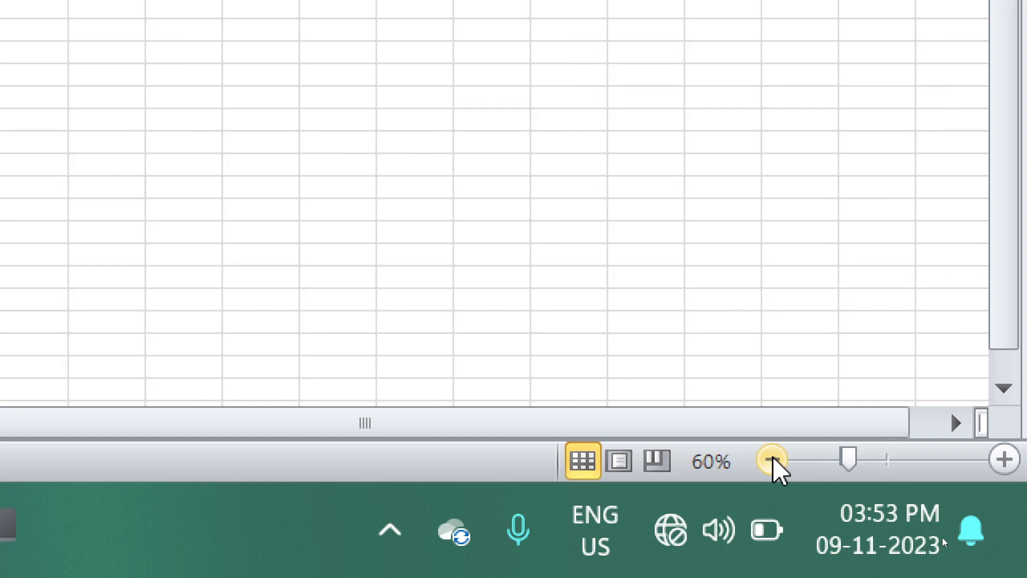
click(1002, 459)
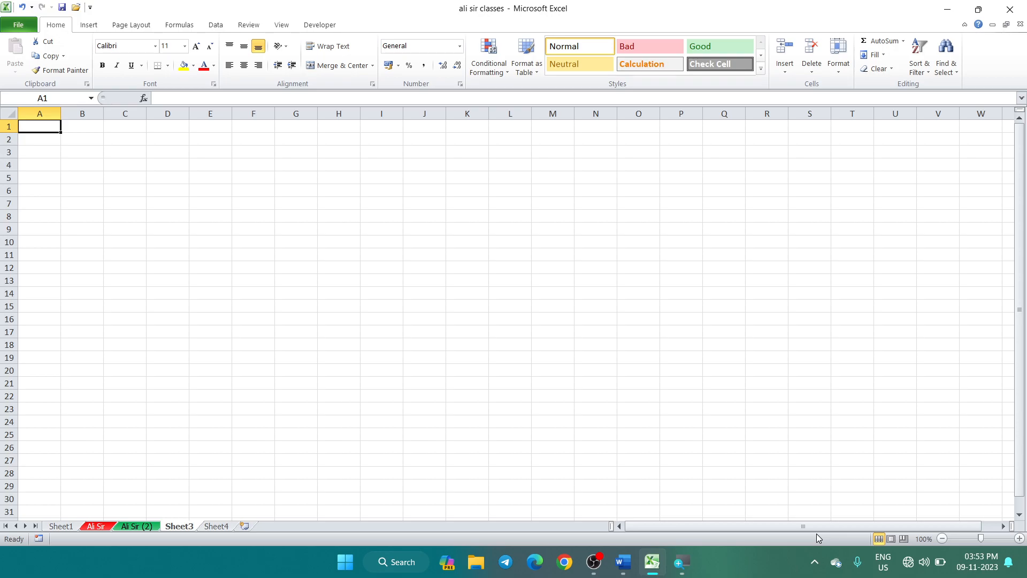
scroll(863, 282, down, 6)
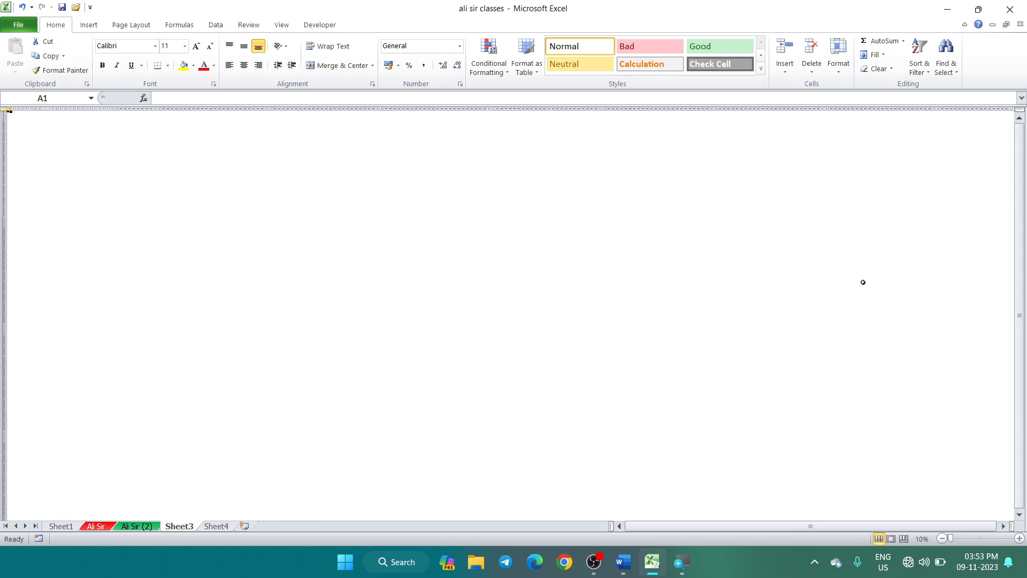
scroll(943, 245, up, 10)
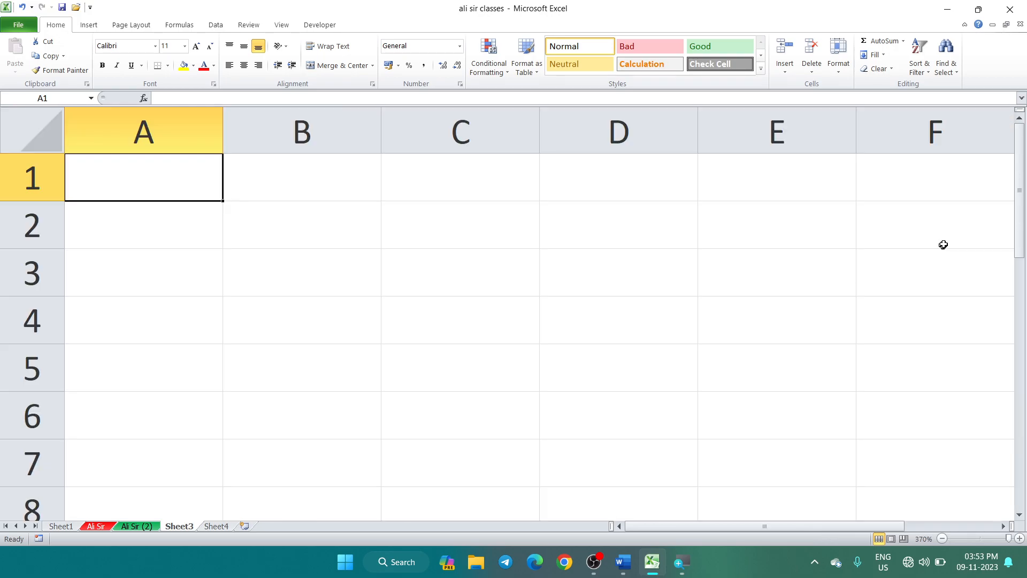
- Scroll down through the rows of Sheet3 and reduce its zoom to 235%
drag(1019, 190, 1022, 325)
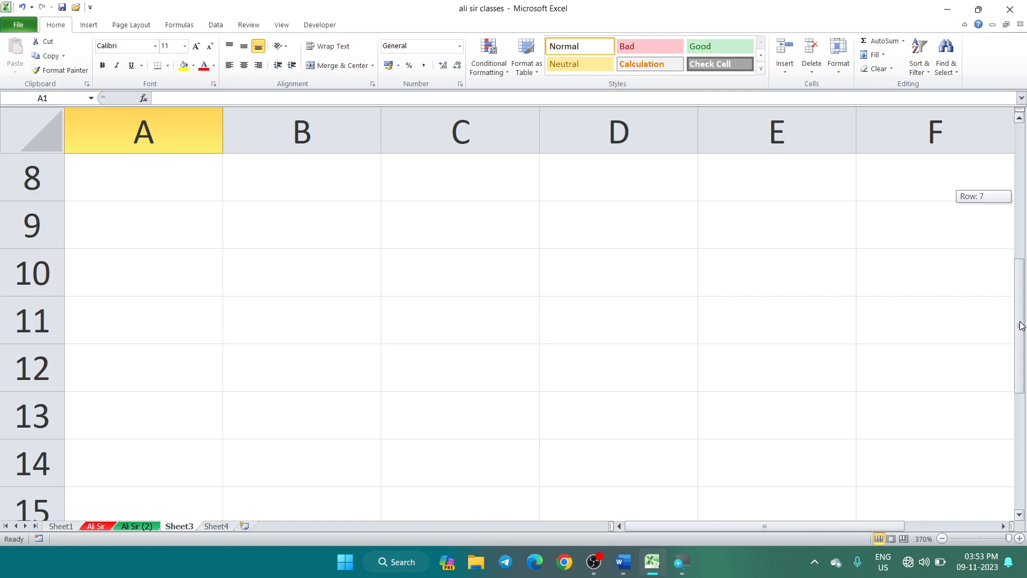
drag(771, 531, 212, 304)
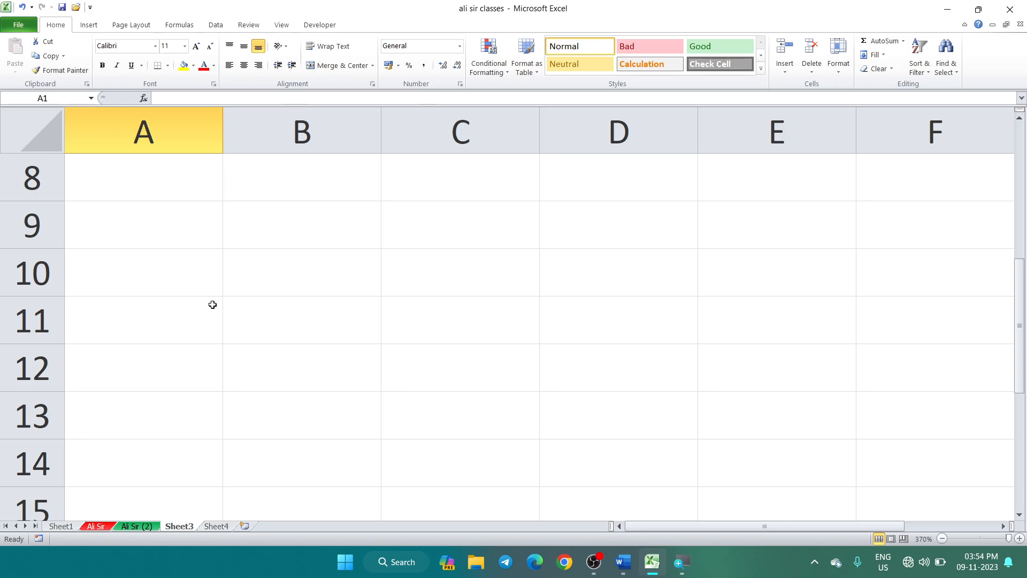
scroll(212, 305, down, 9)
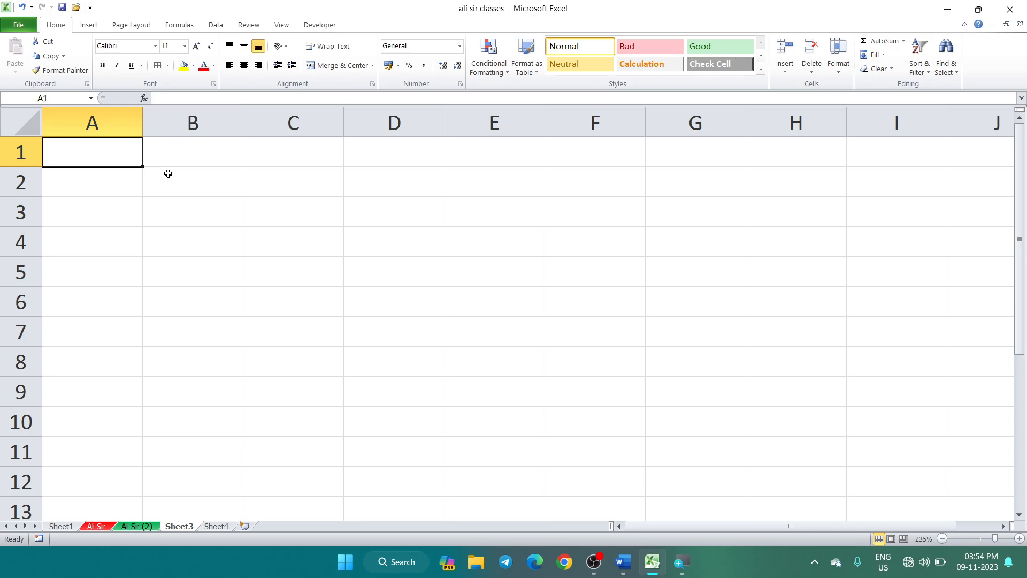
- Open the "ali sir" workbook from the Desktop folder
click(19, 26)
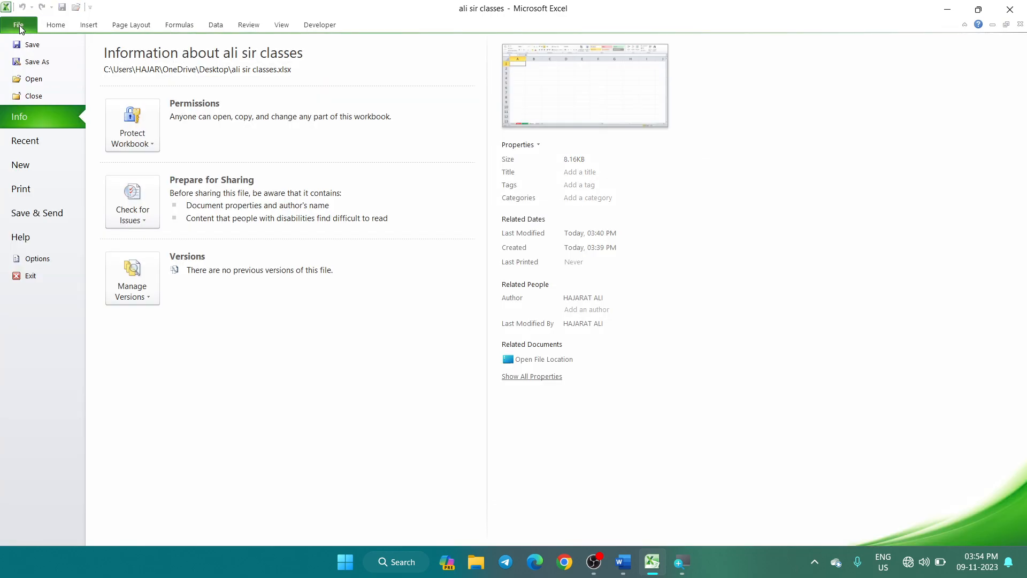
click(72, 79)
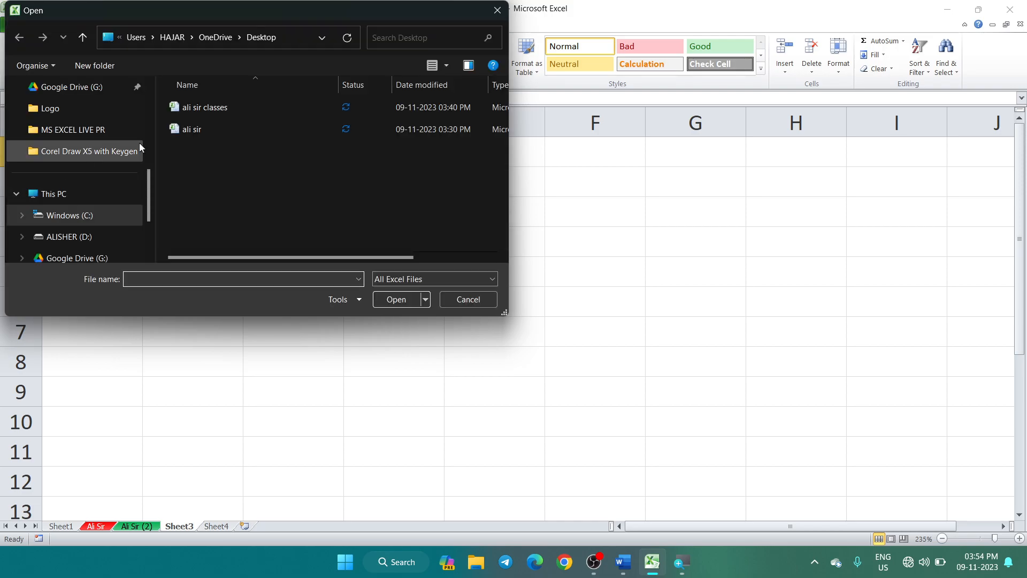
scroll(142, 134, up, 5)
click(105, 176)
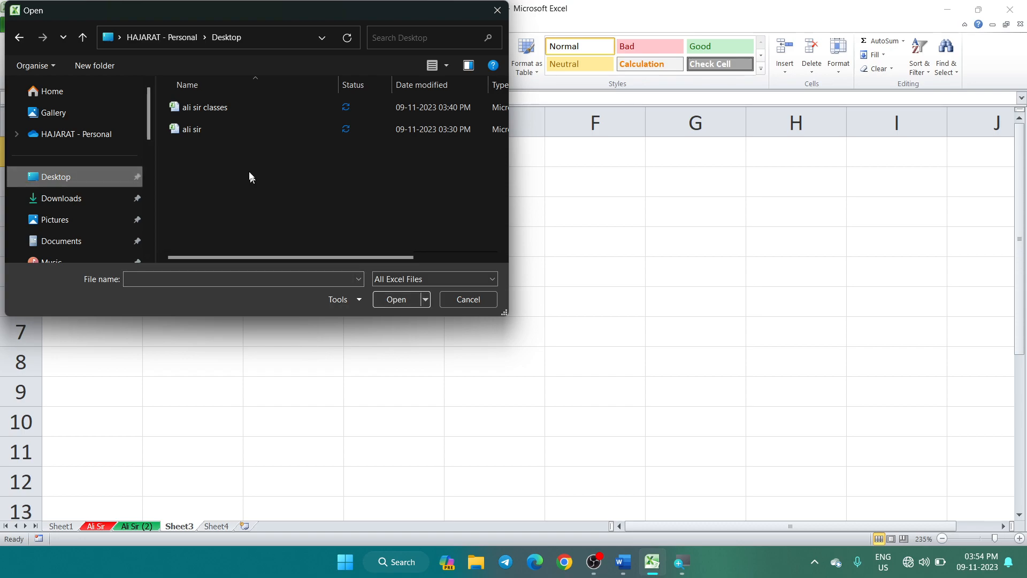
click(239, 133)
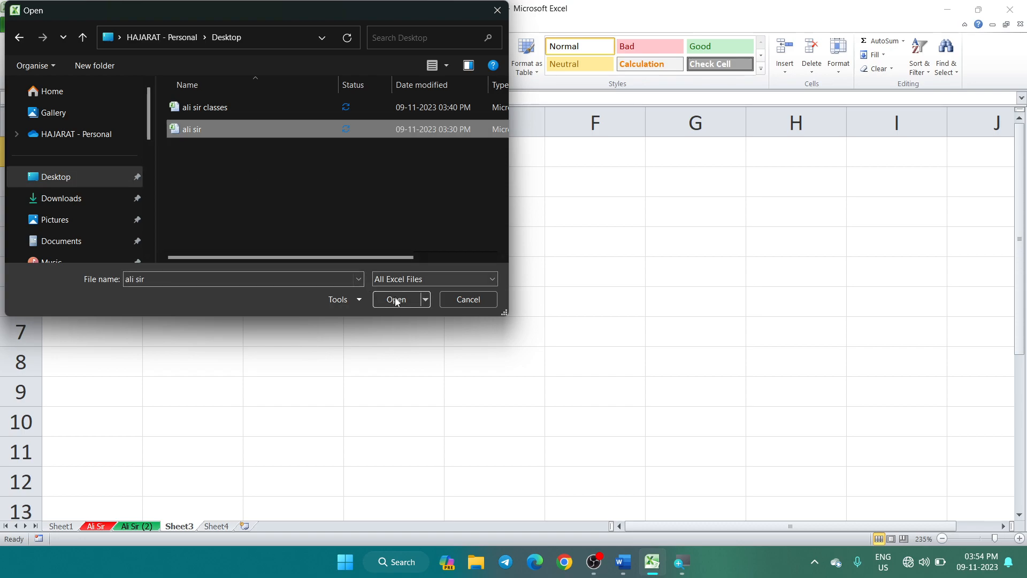
click(397, 299)
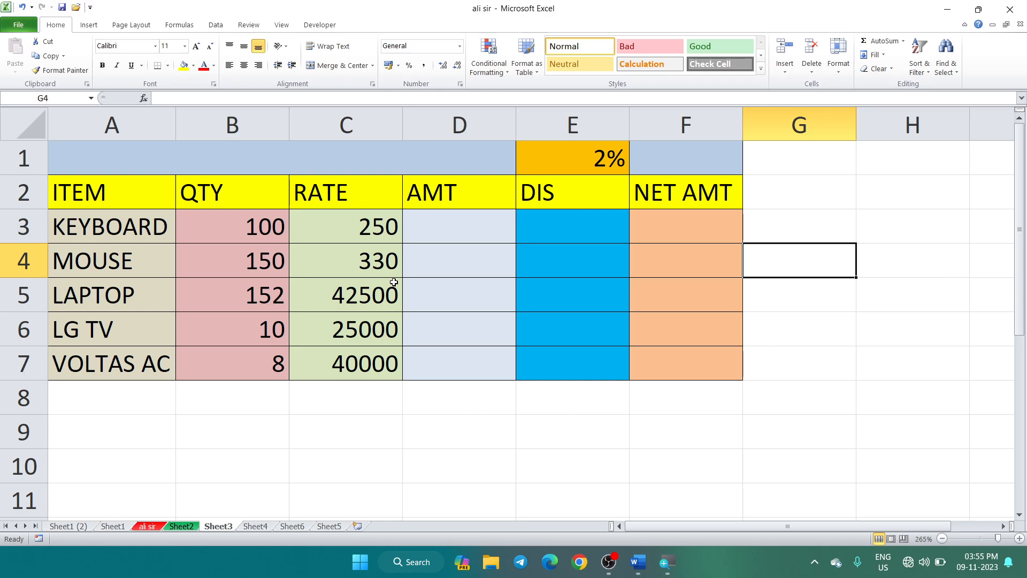
- Center-align the QTY and RATE values in B3:C7 and the empty AMT, DIS and NET AMT cells in D3:F7
click(229, 428)
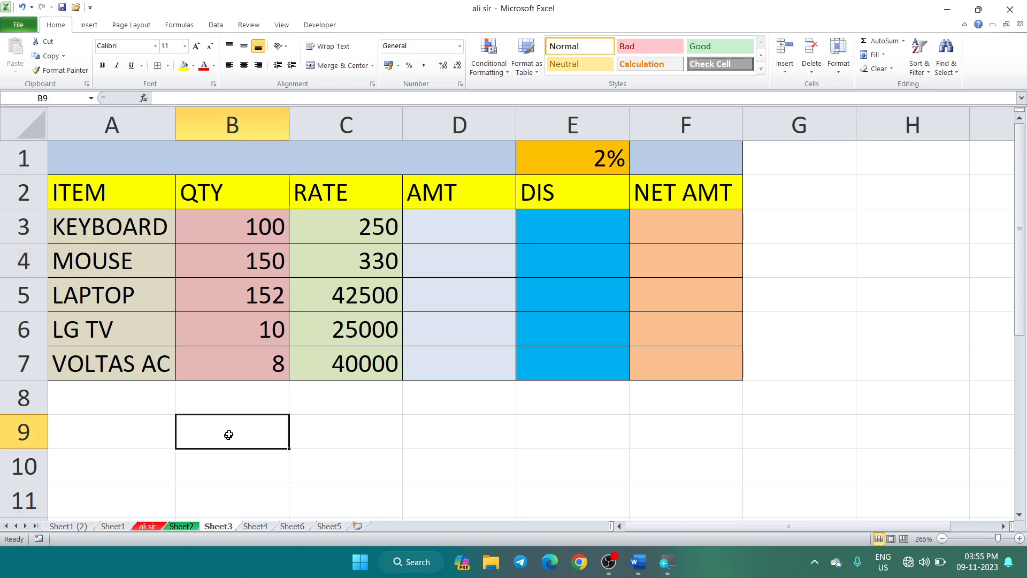
click(309, 424)
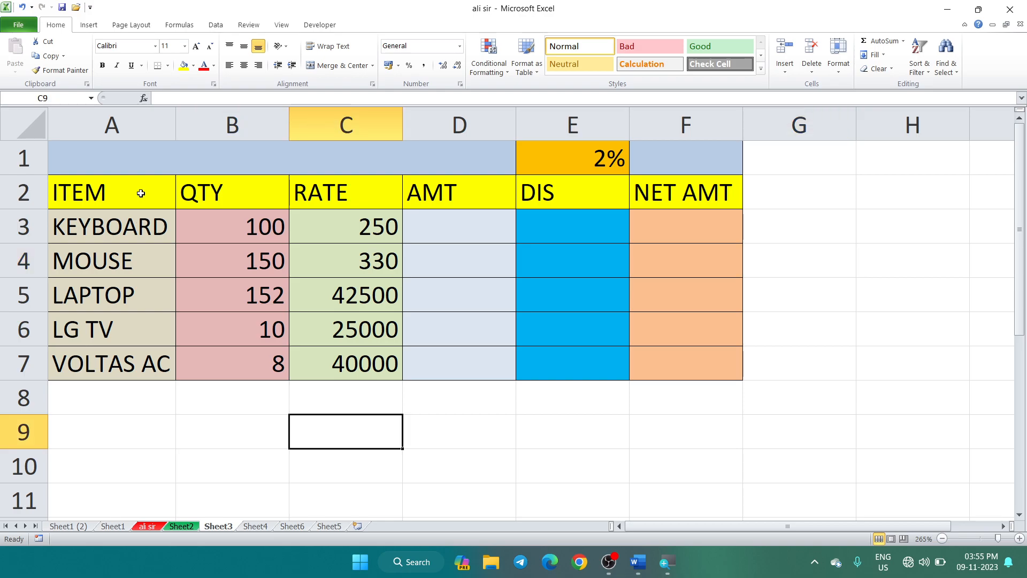
click(253, 230)
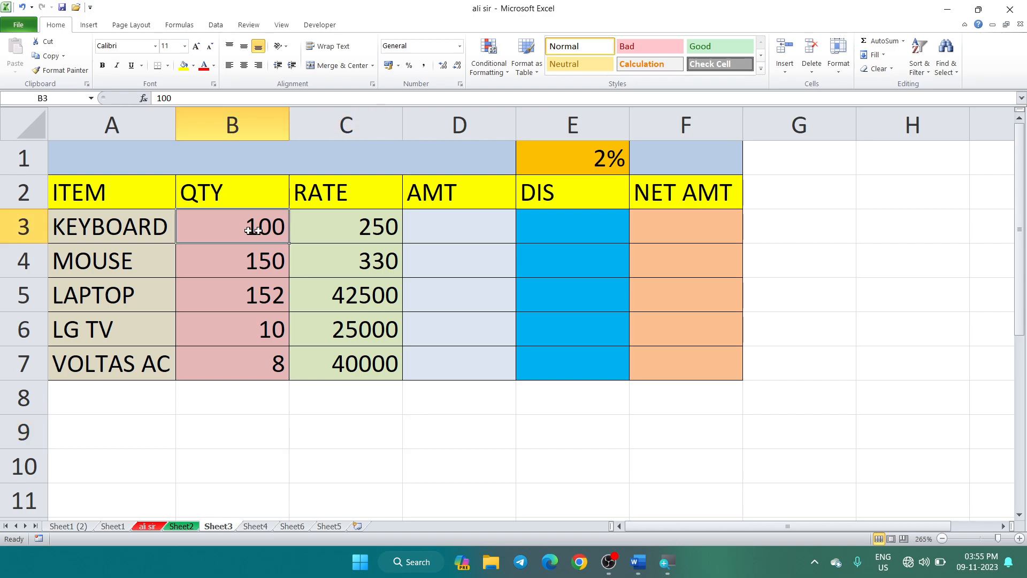
drag(254, 230, 365, 368)
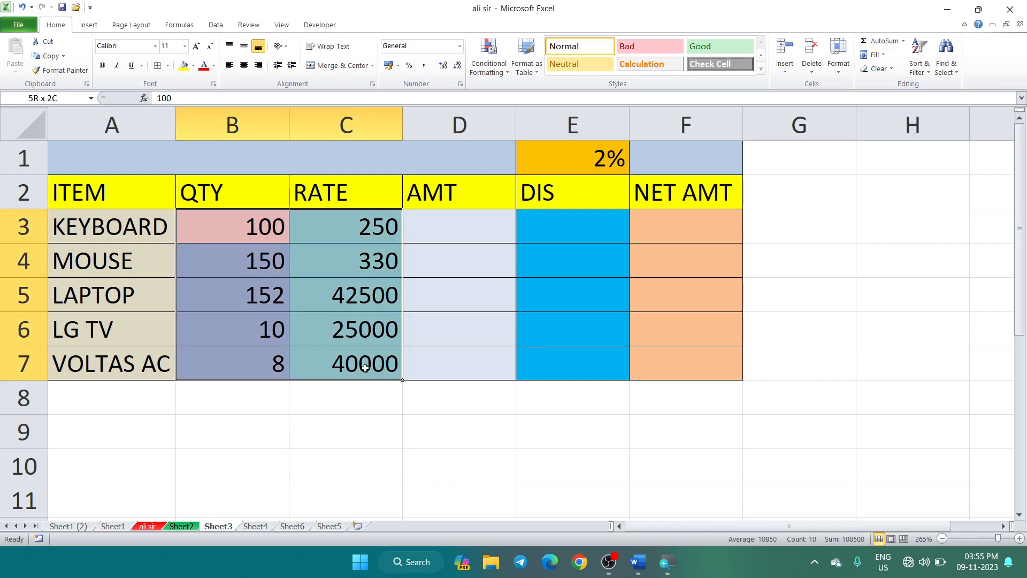
click(244, 67)
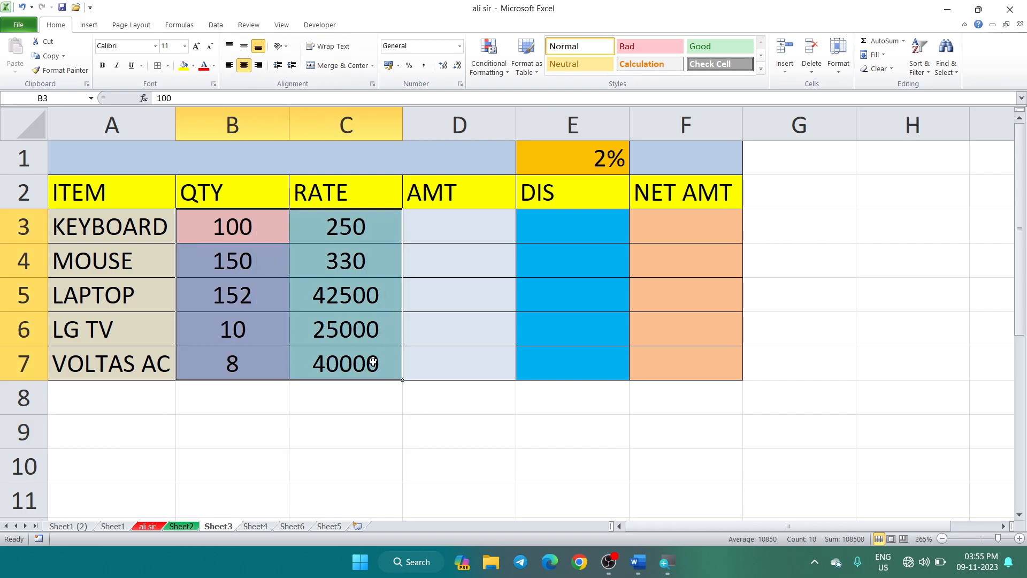
click(345, 397)
drag(439, 225, 693, 360)
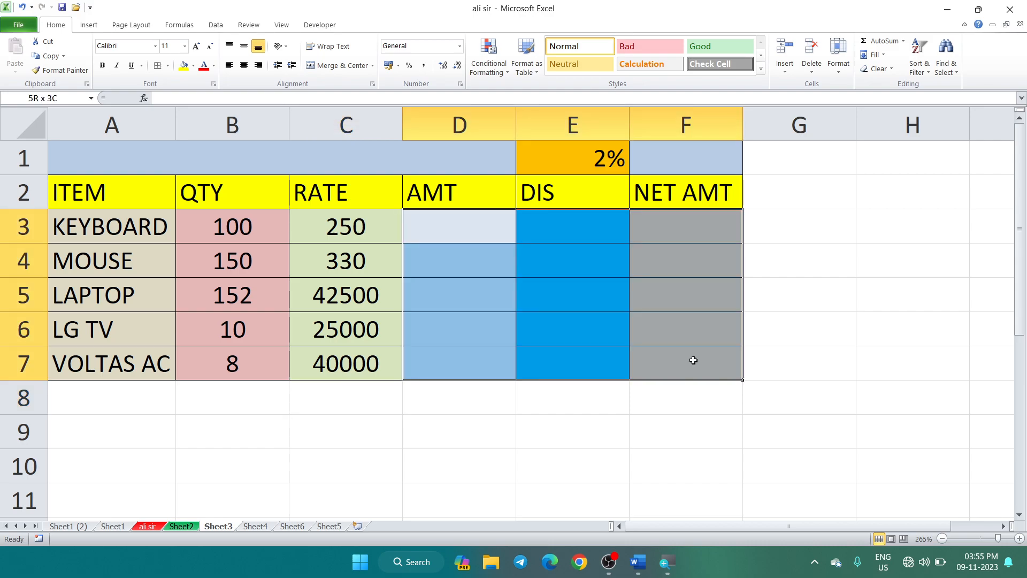
click(243, 66)
- Calculate the keyboard's AMT in D3 with =b3*c3 and fill the formula down to D7
click(447, 231)
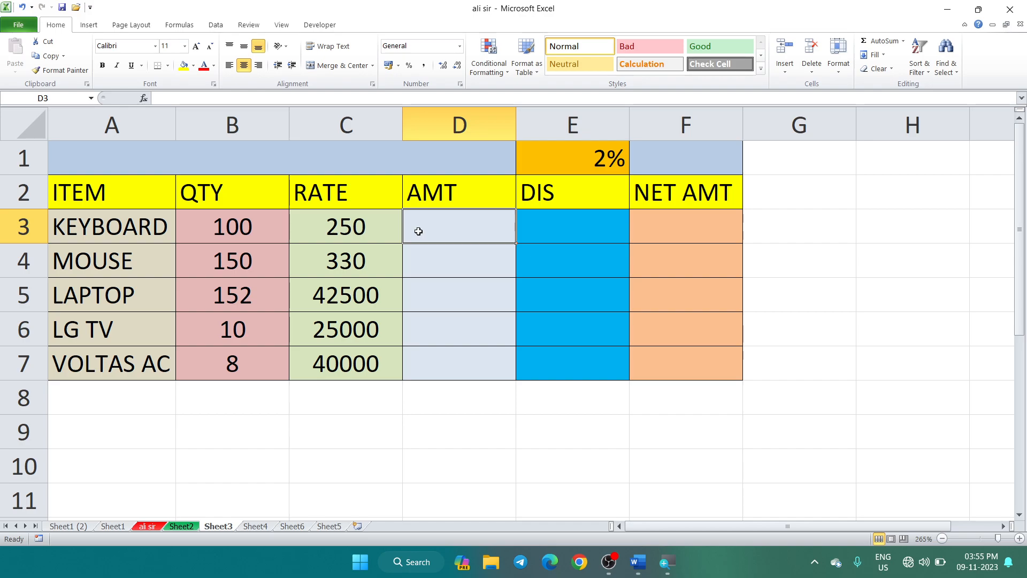
text(=)
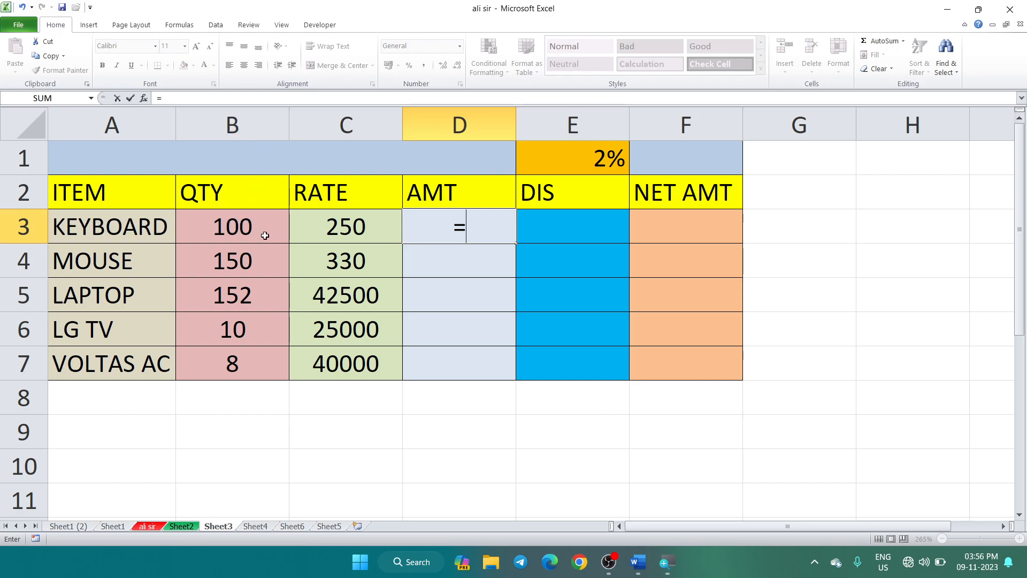
text(b3)
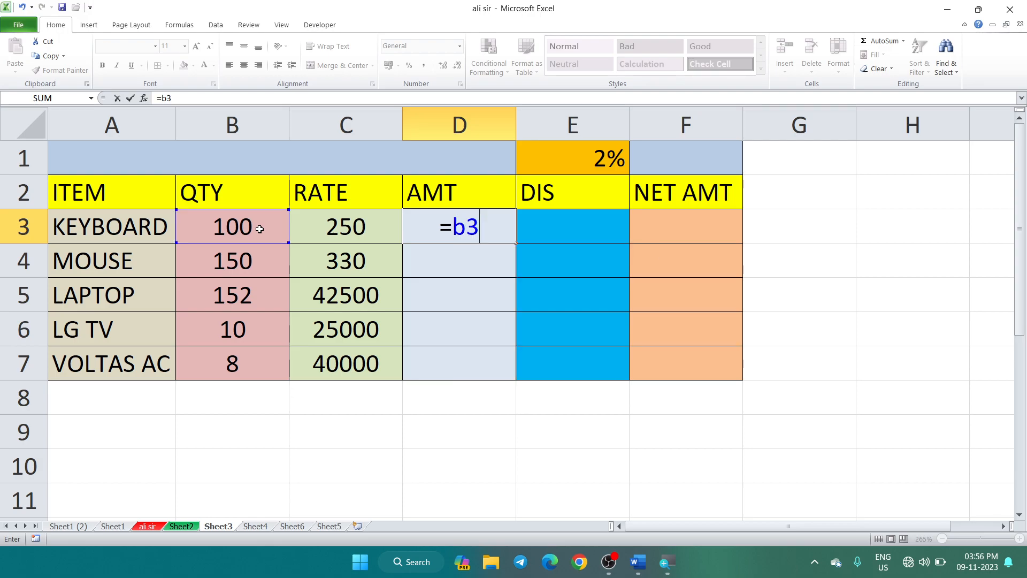
text(*)
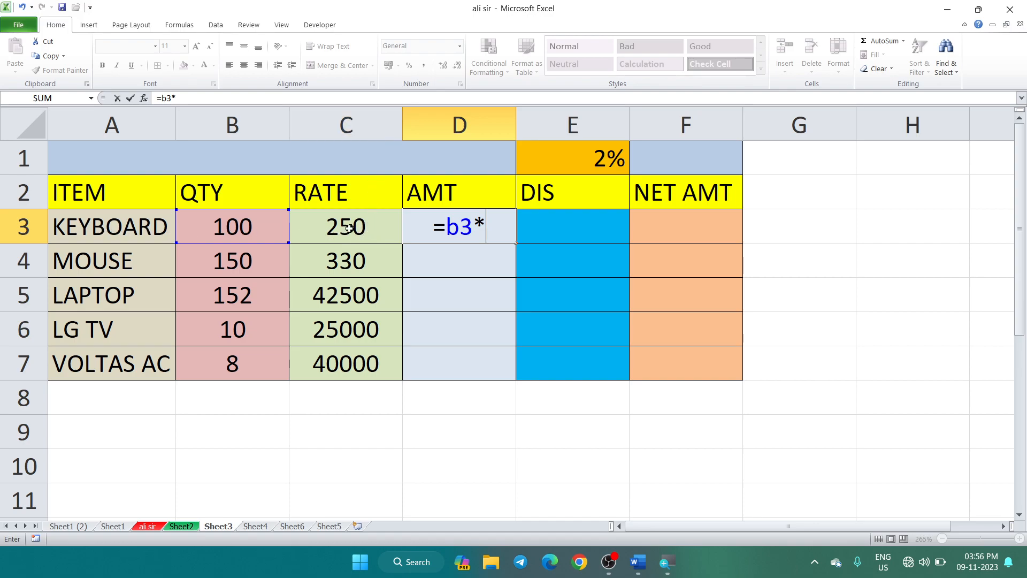
text(c3)
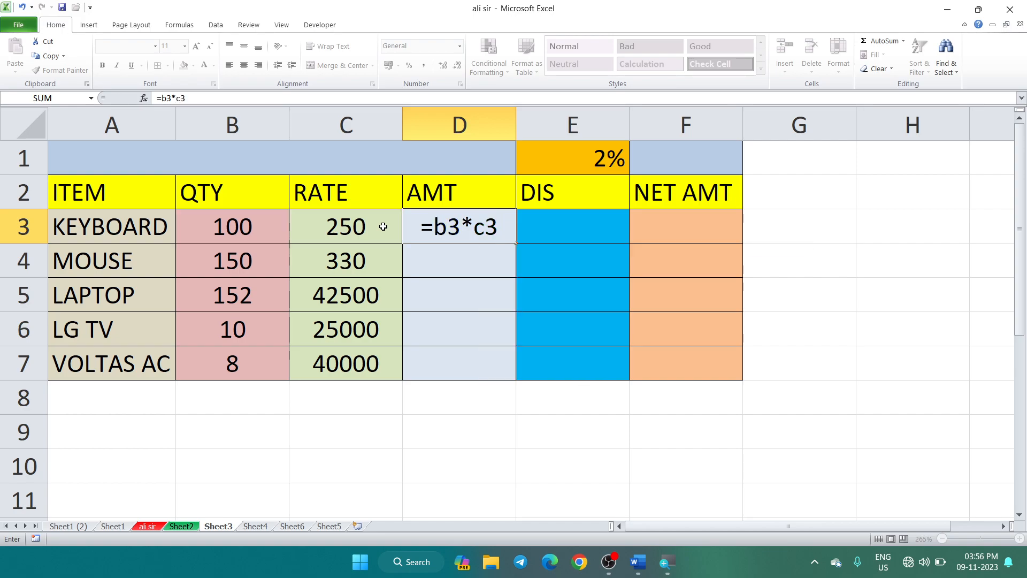
key(Return)
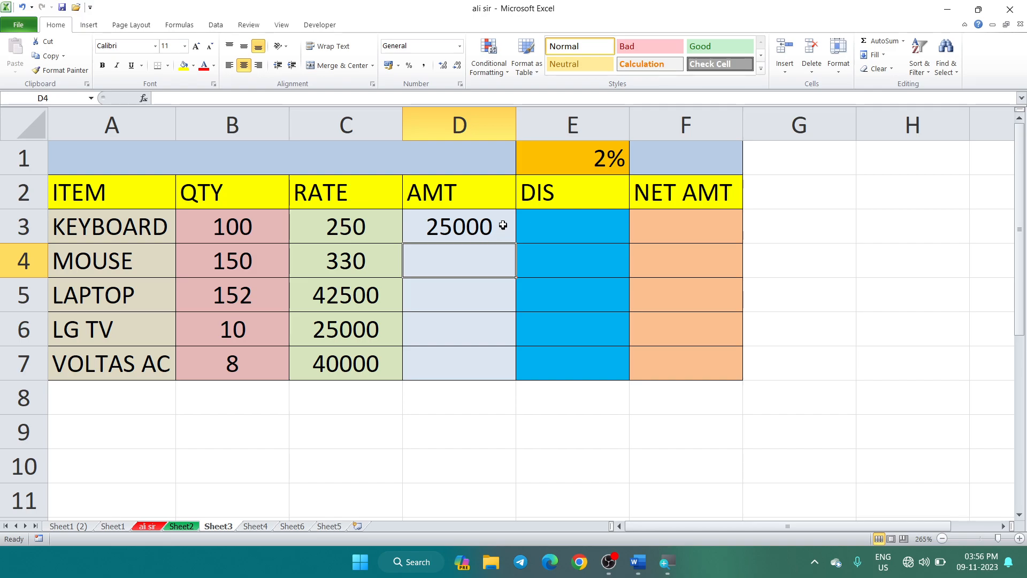
click(460, 222)
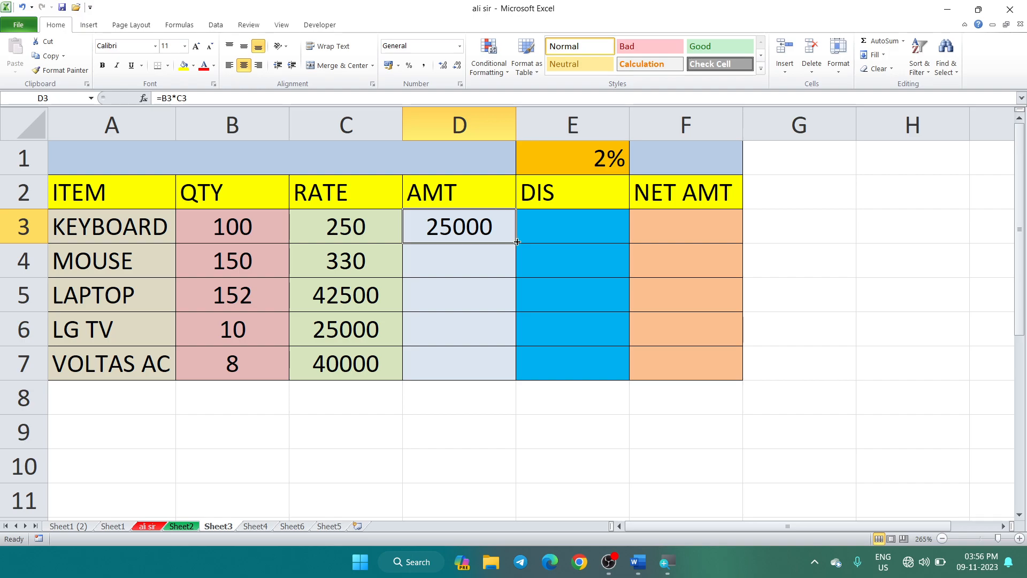
drag(517, 242, 512, 380)
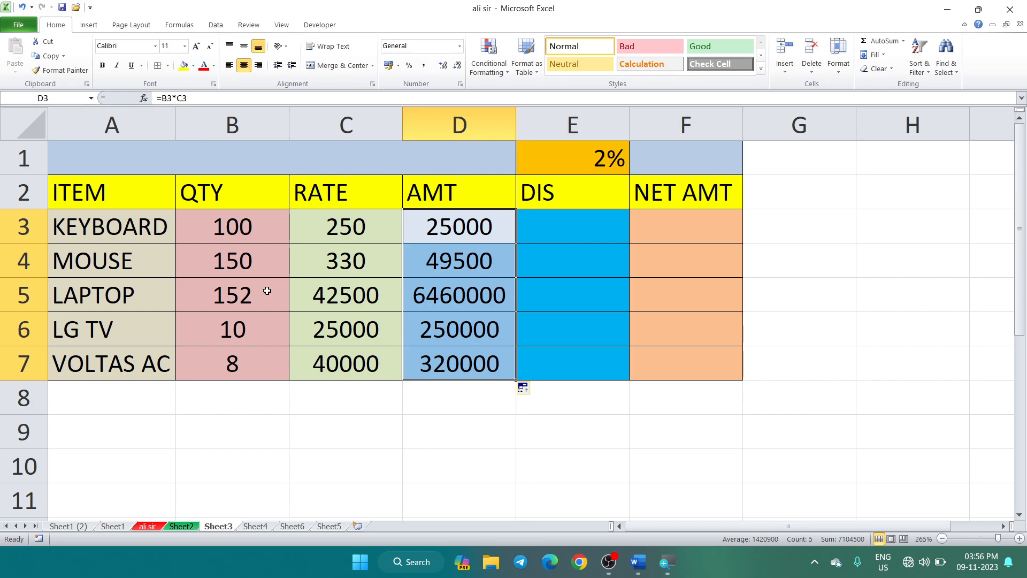
- Clear the discount percentage from cell E1 above the DIS heading
click(586, 235)
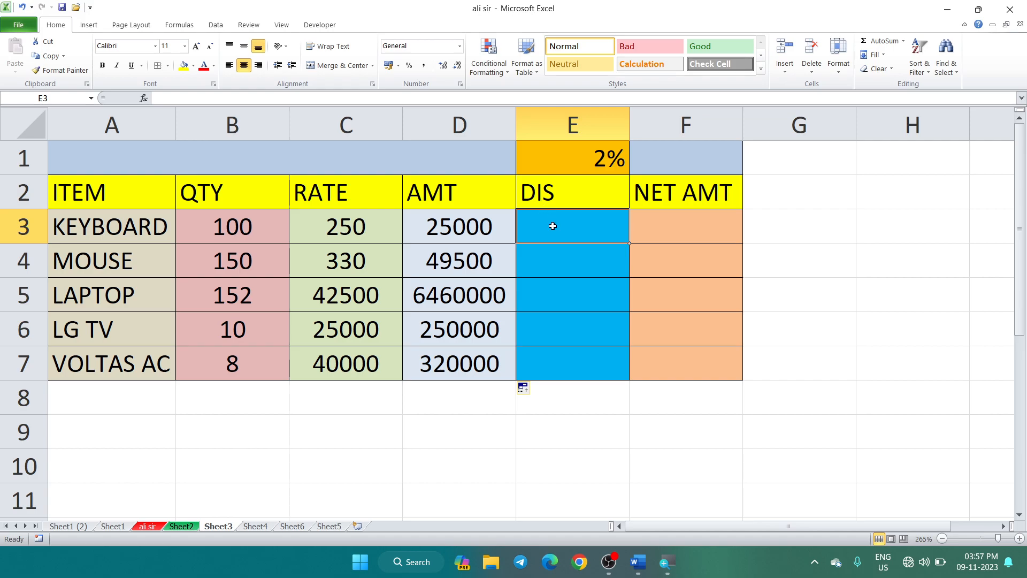
click(601, 159)
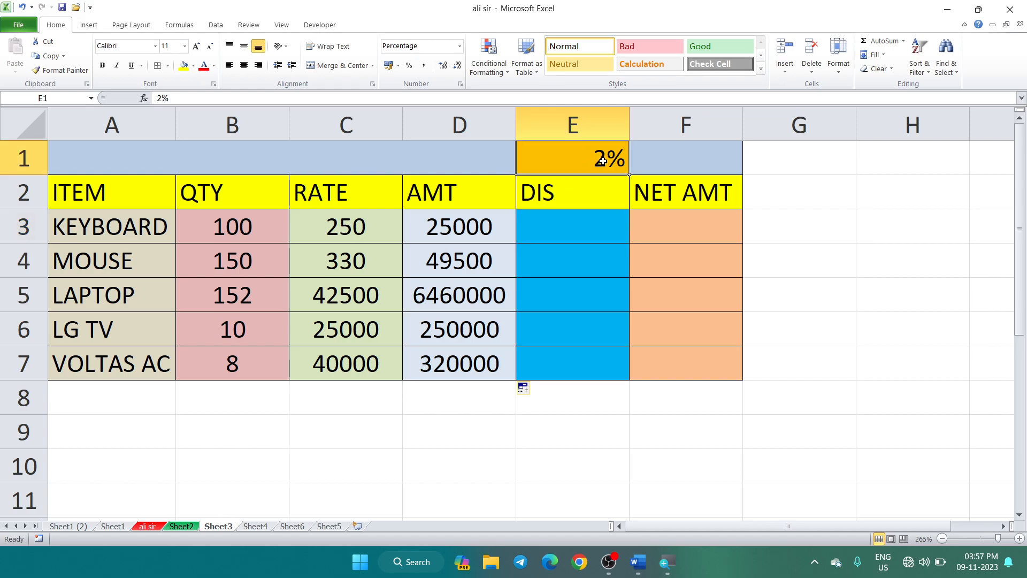
key(Delete)
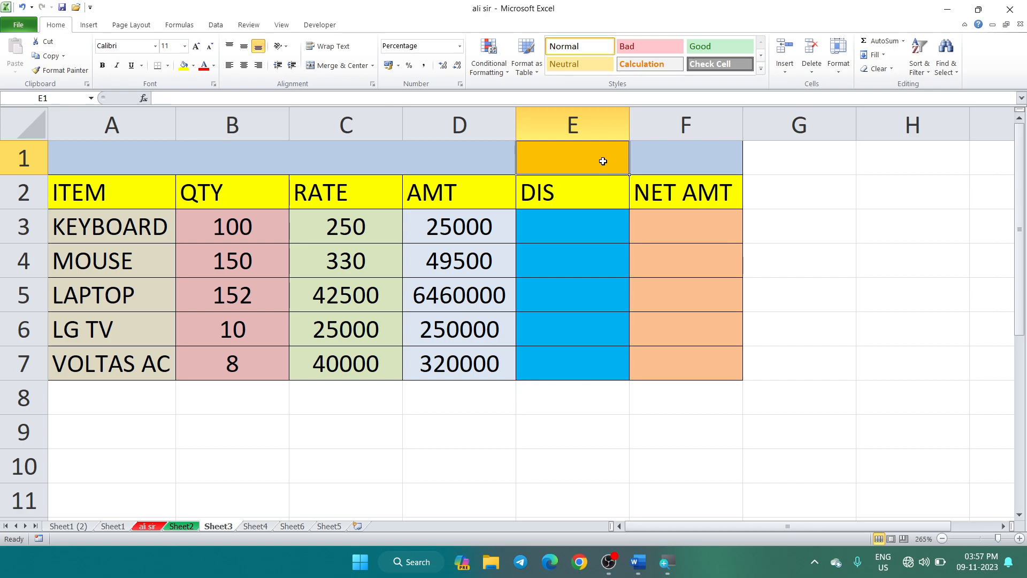
- Calculate the keyboard's discount in E3 with =D3*2% and fill the formula down to E7
click(570, 218)
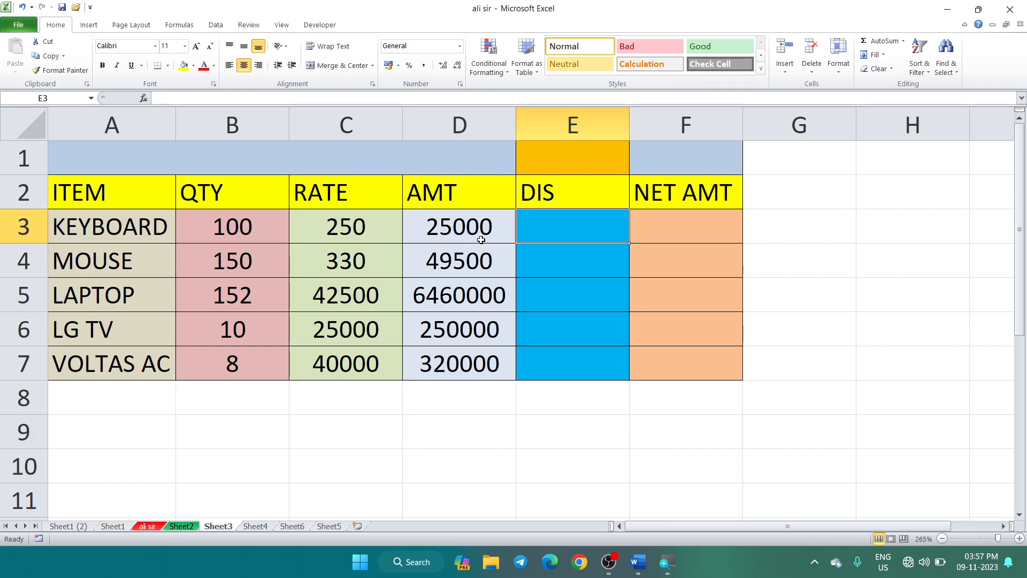
text(=)
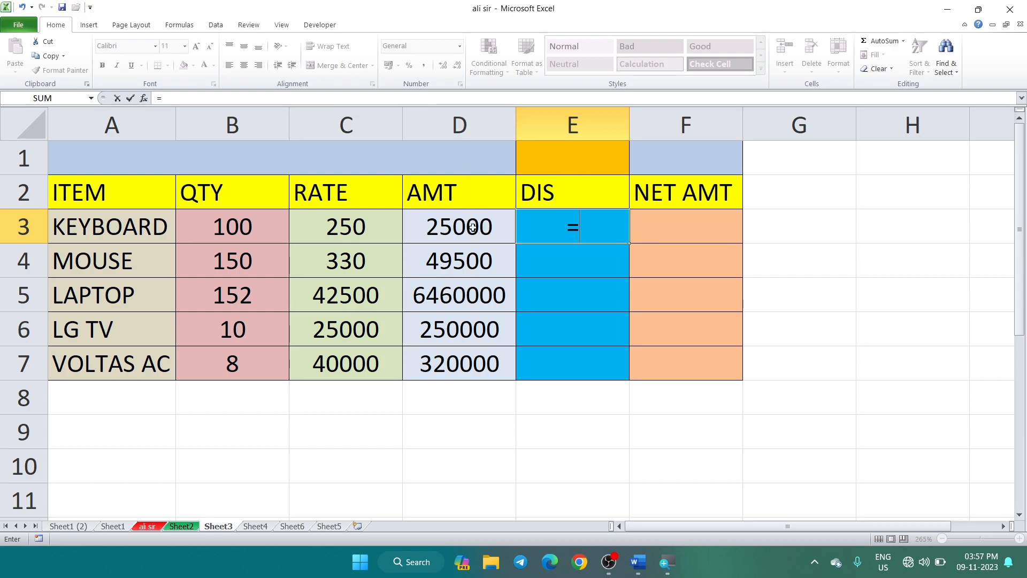
click(473, 227)
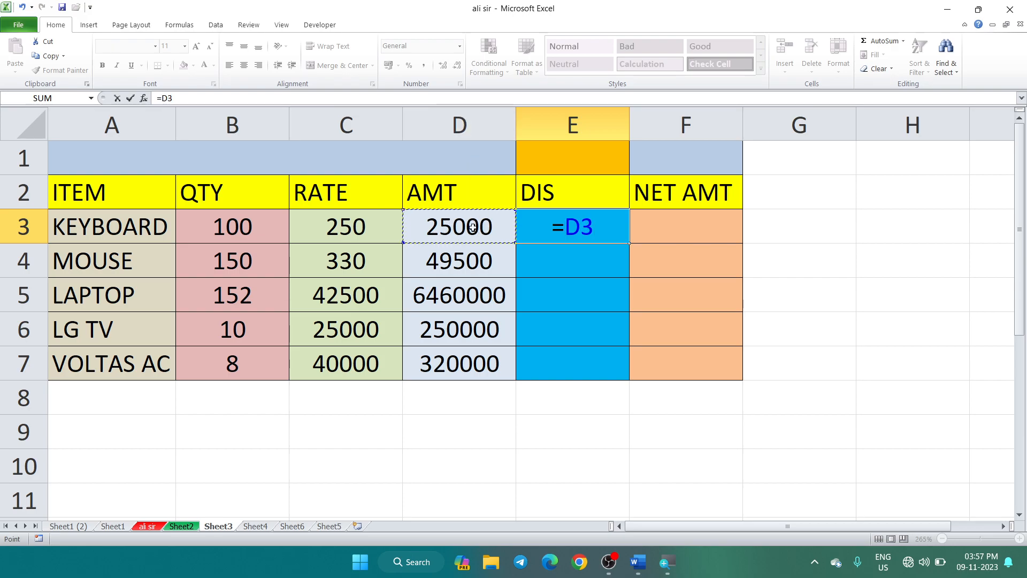
text(*)
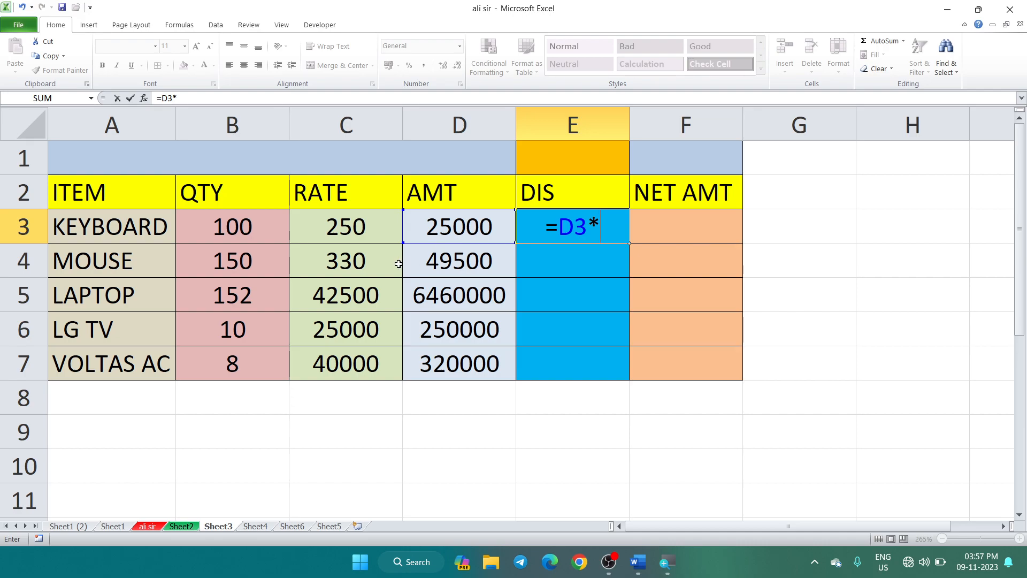
text(2)
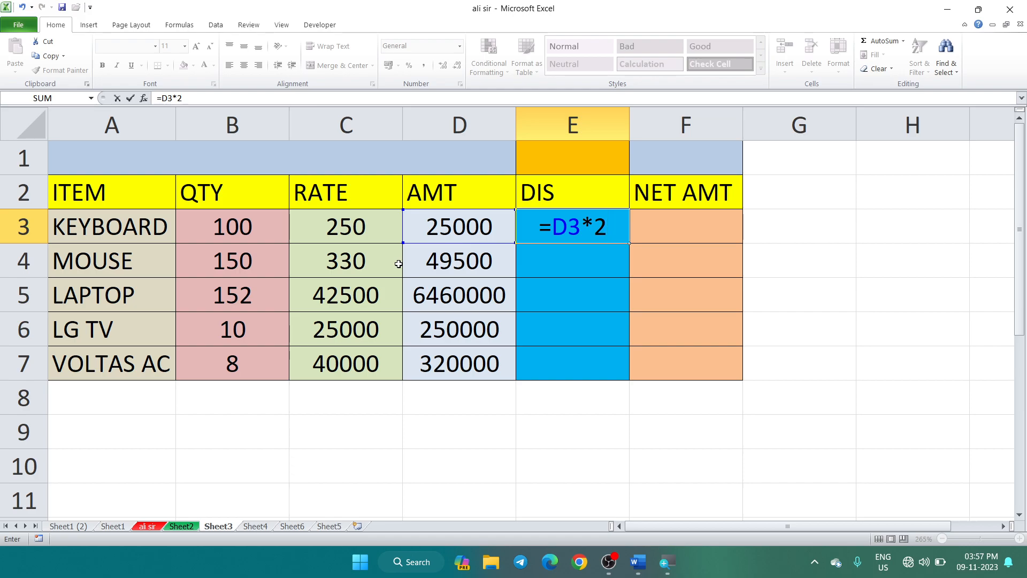
text(%)
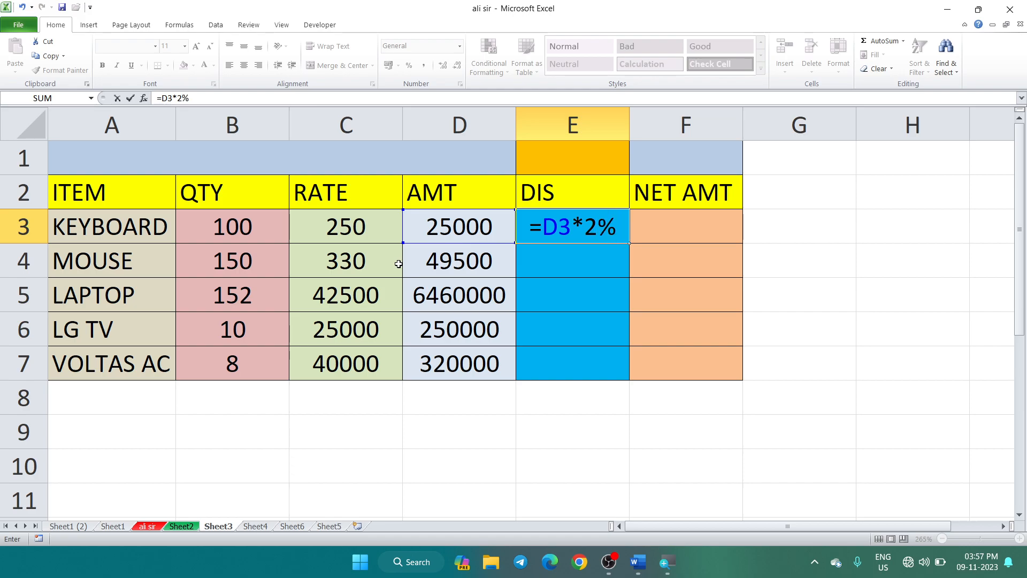
key(Return)
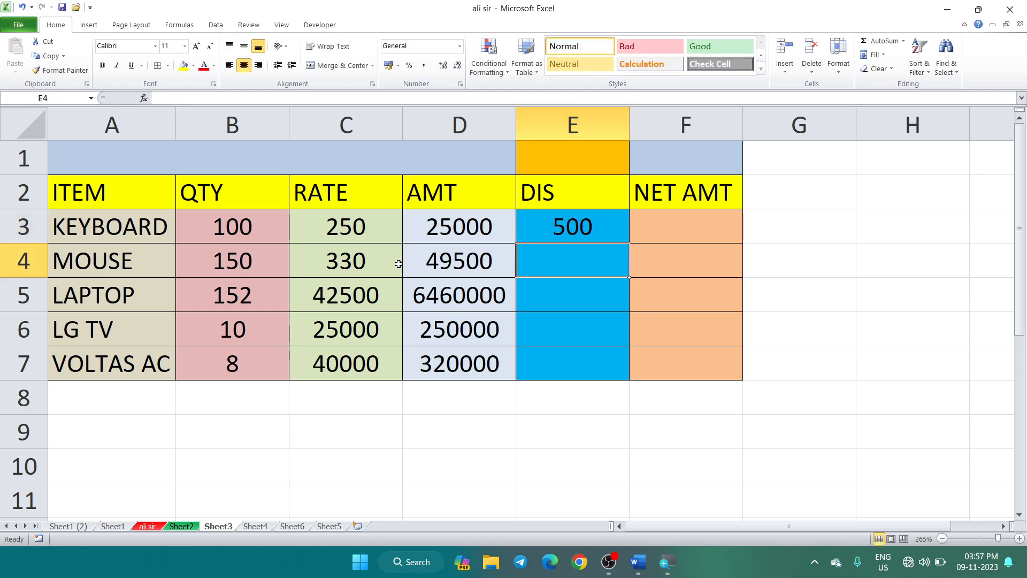
click(602, 224)
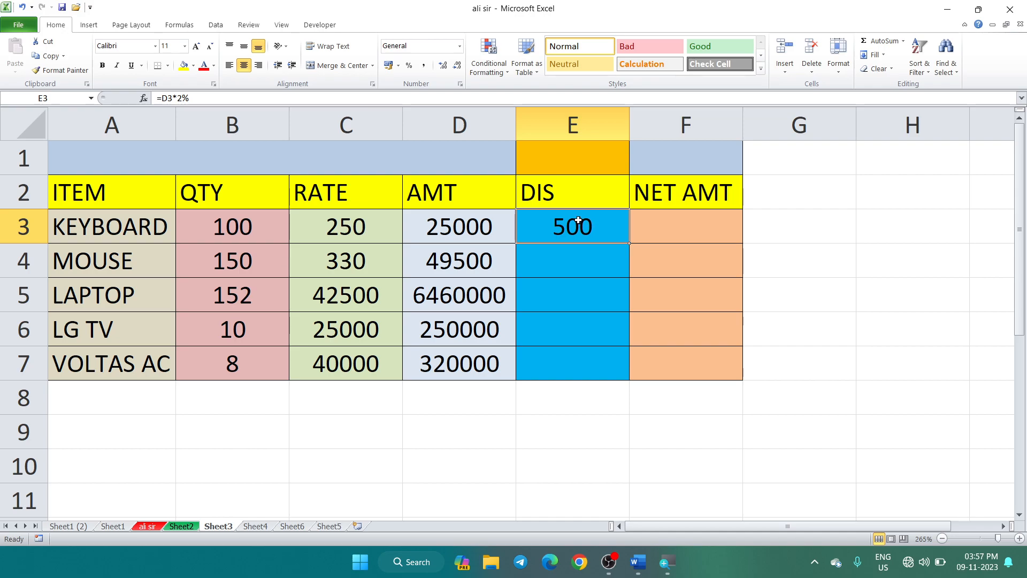
drag(628, 242, 618, 375)
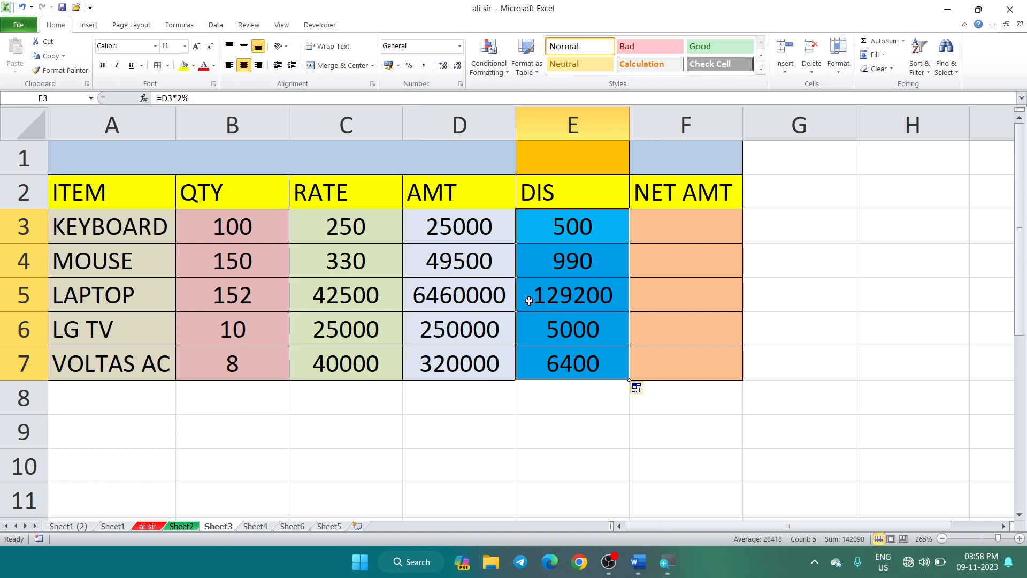
click(583, 227)
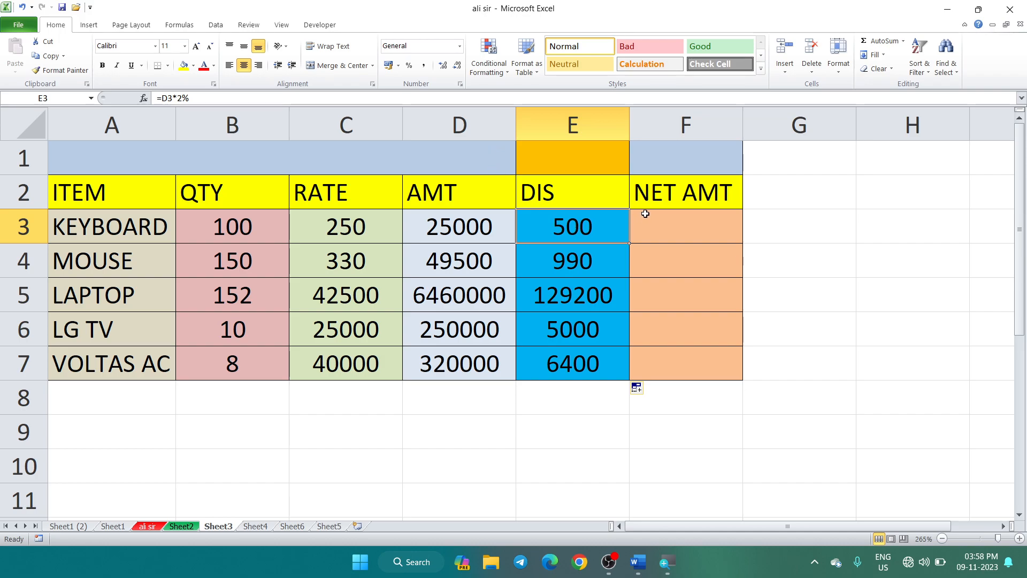
- Change the keyboard's discount formula in E3 to =D3*5% and fill it down to E7
click(619, 431)
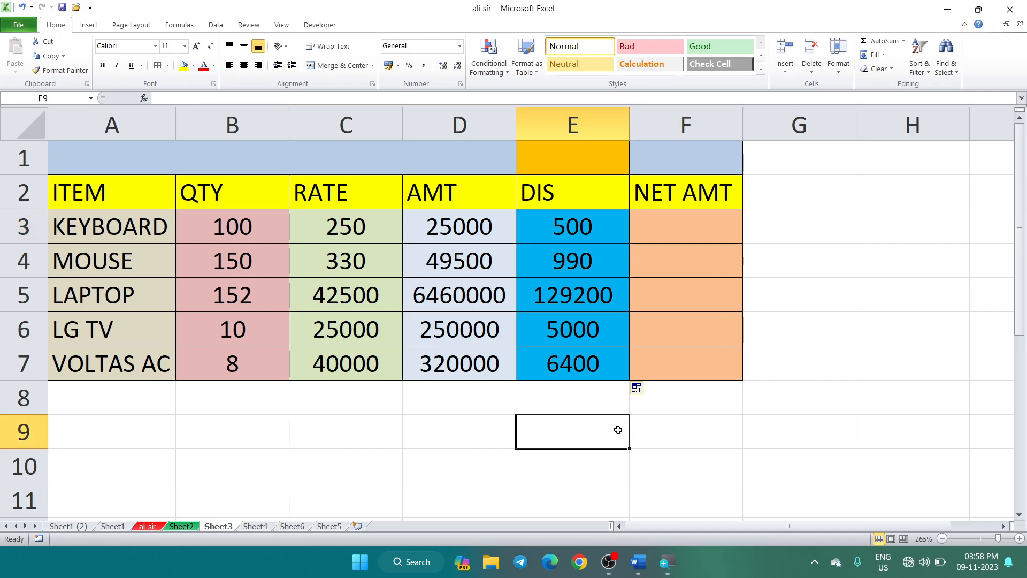
click(566, 221)
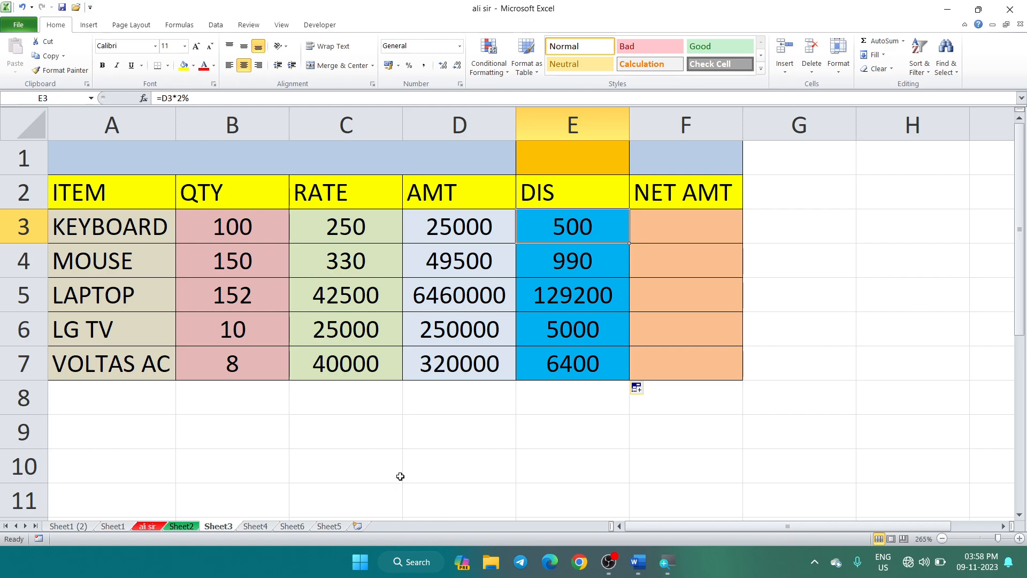
click(437, 437)
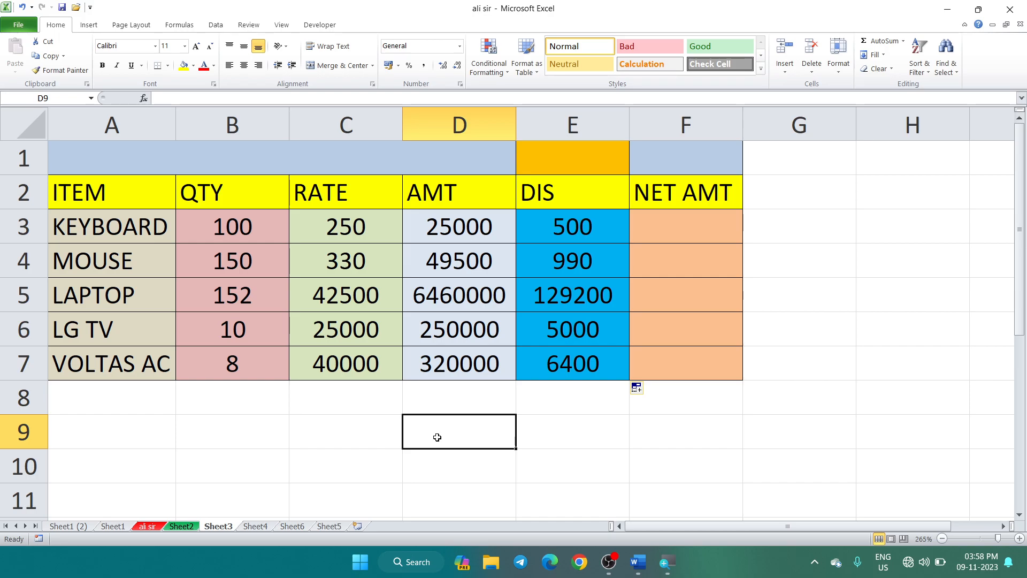
click(561, 229)
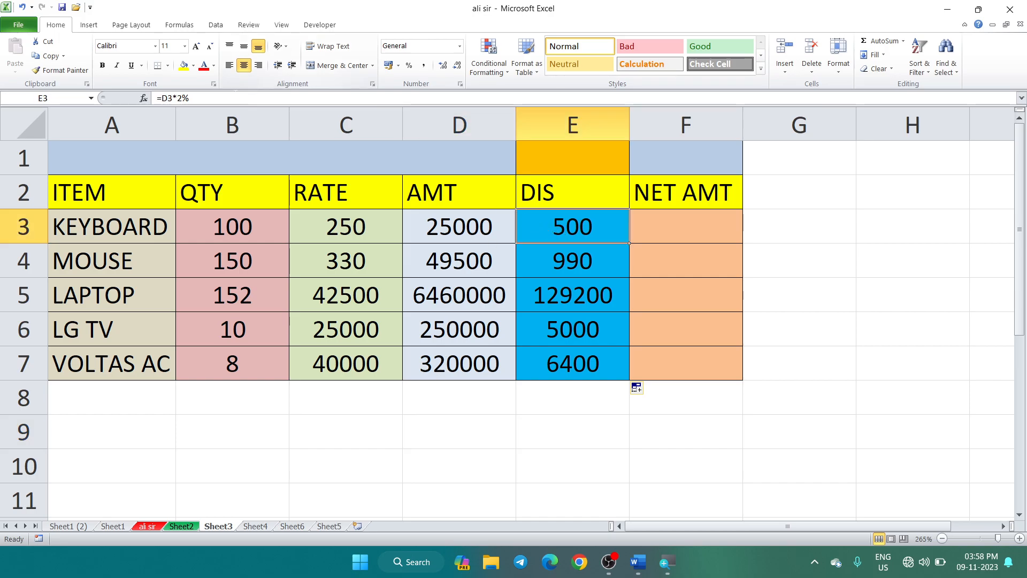
key(F2)
key(BackSpace)
key(BackSpace)
key(BackSpace)
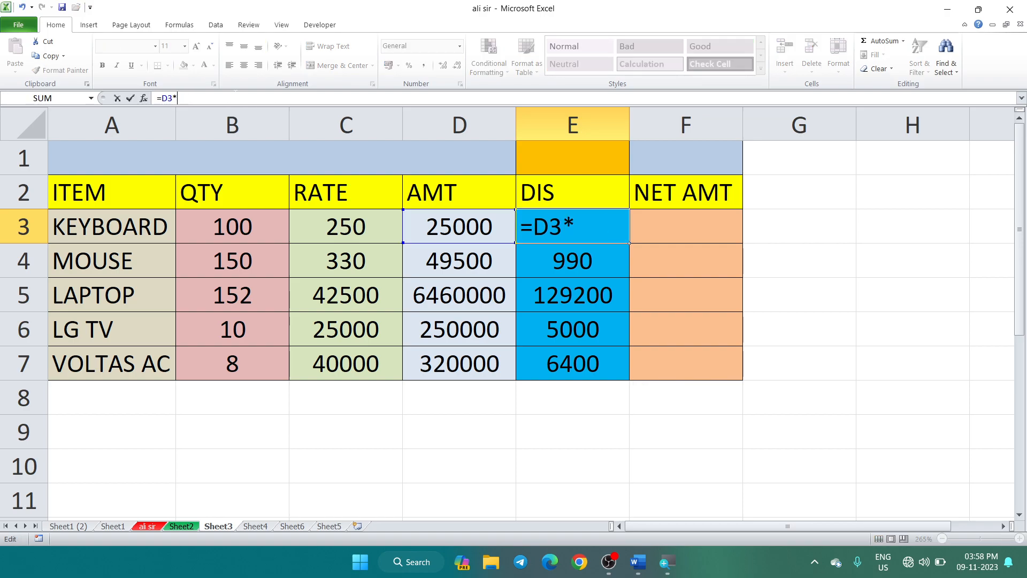
text(*5%)
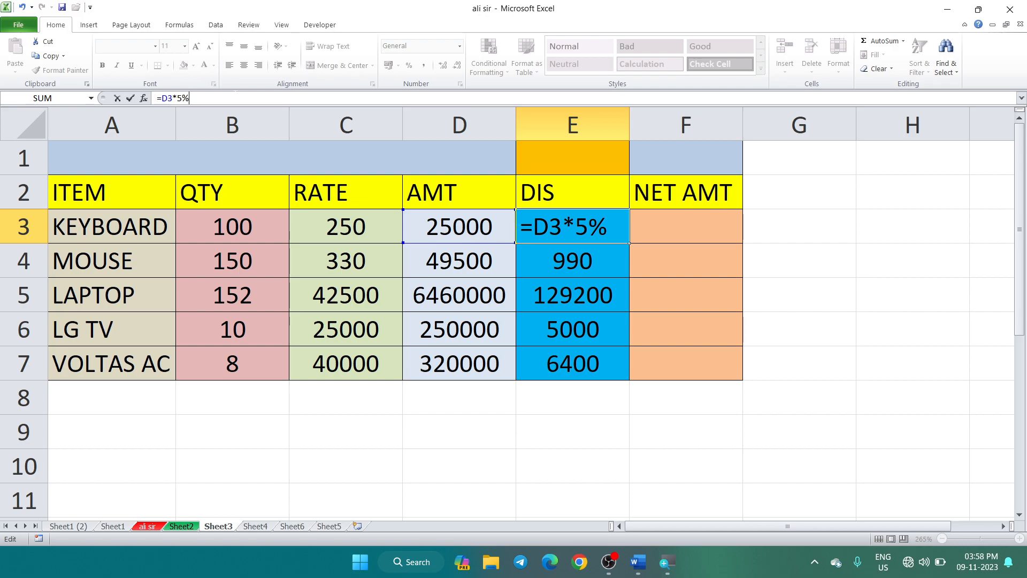
key(Return)
click(579, 228)
drag(629, 244, 603, 375)
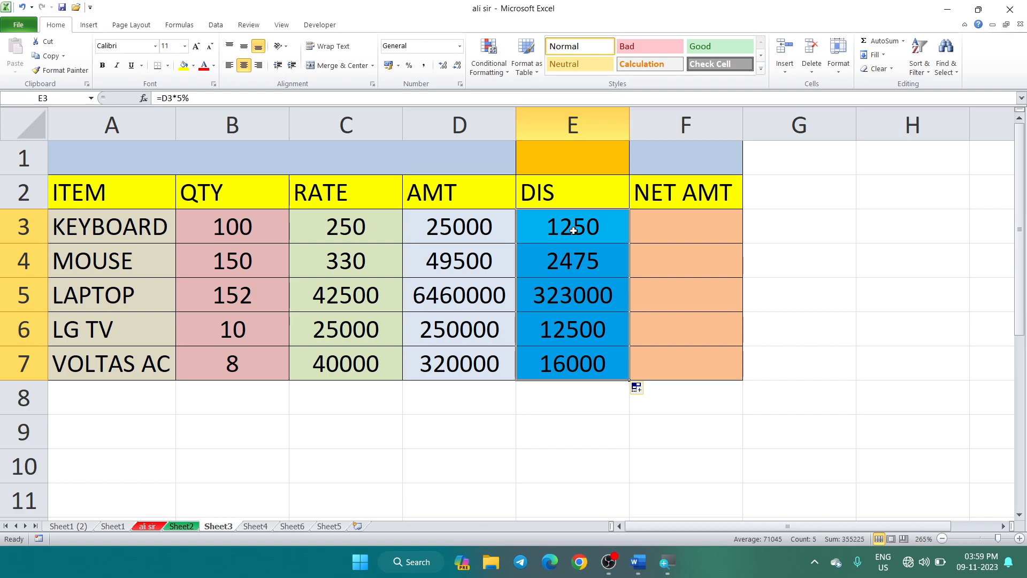
- Clear the discounts in E3:E7 and enter 2% as the discount rate in E1
key(Delete)
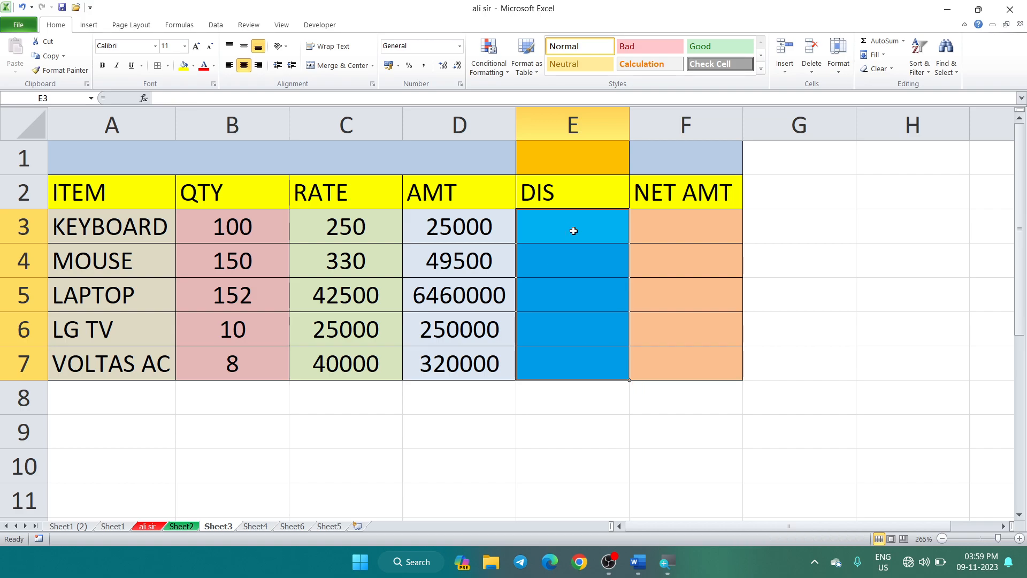
click(577, 155)
text(2)
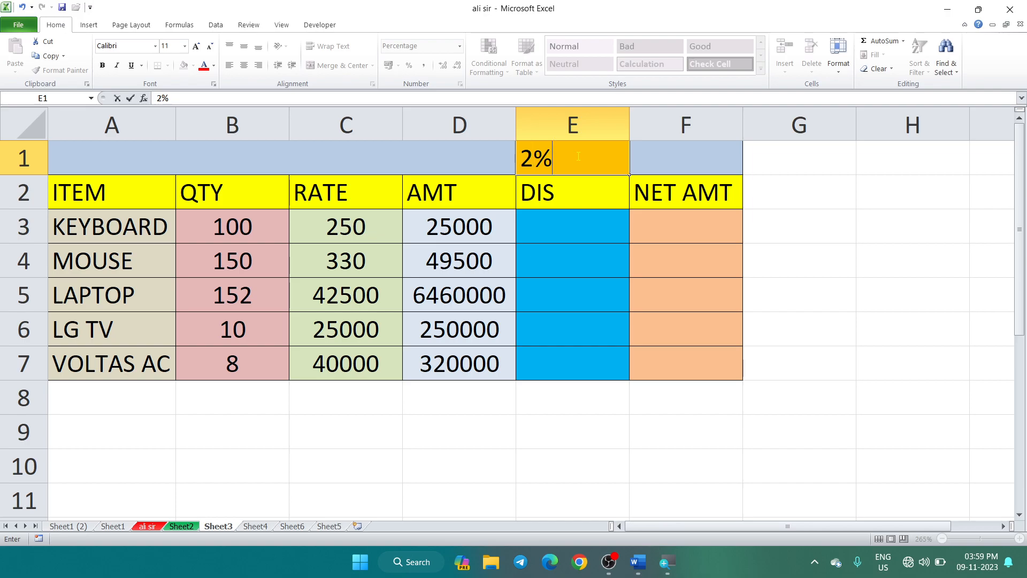
- Calculate the keyboard's discount in E3 with =d3*E1 and fill the formula down to E7
click(590, 229)
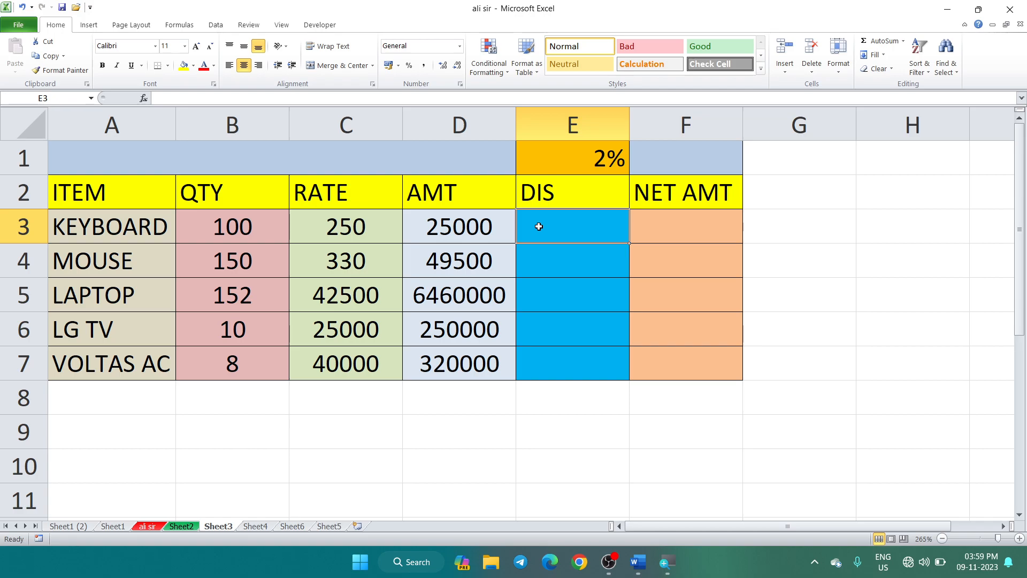
text(=)
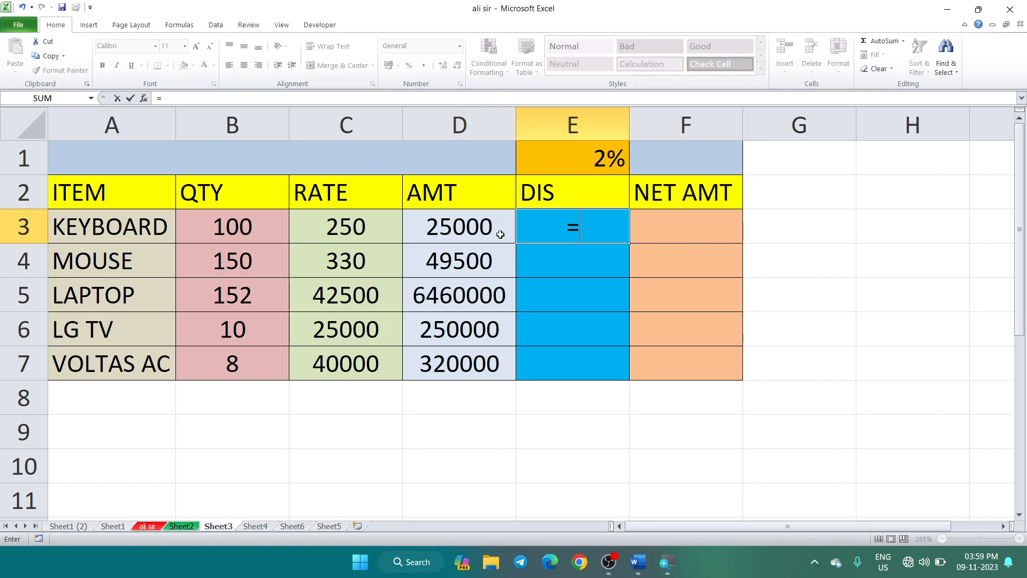
text(d3*)
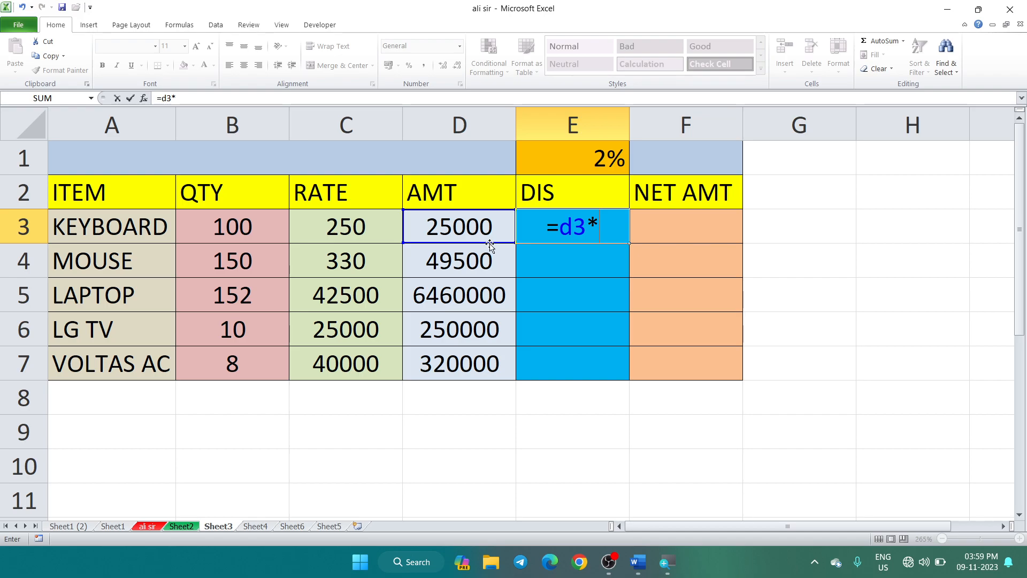
click(572, 153)
key(Return)
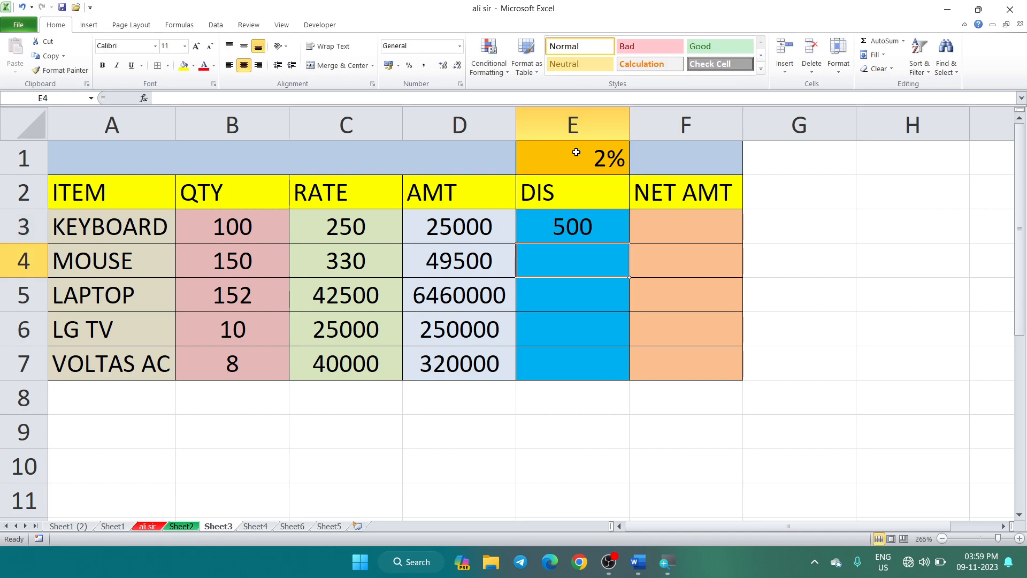
click(603, 228)
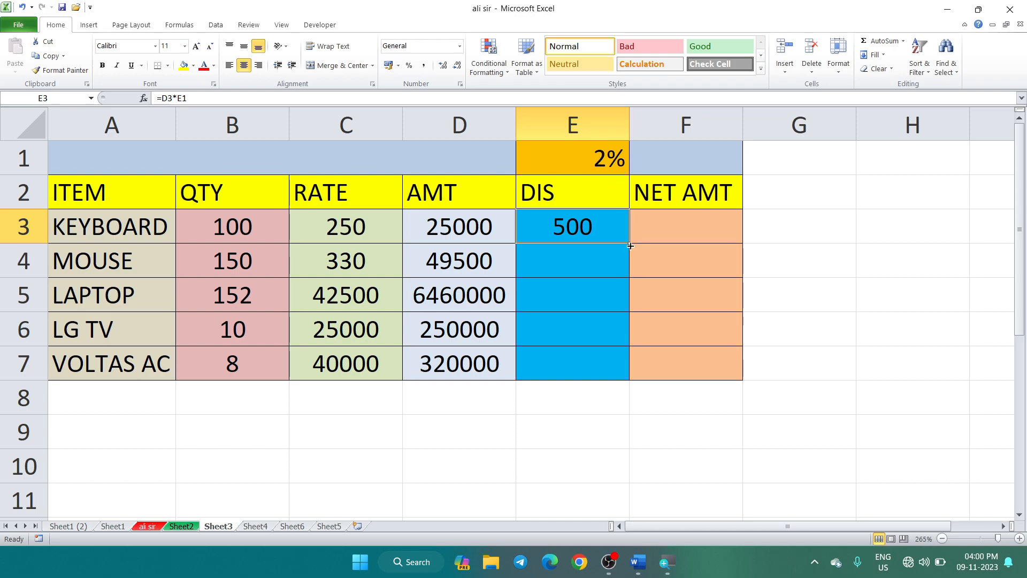
drag(630, 243, 630, 383)
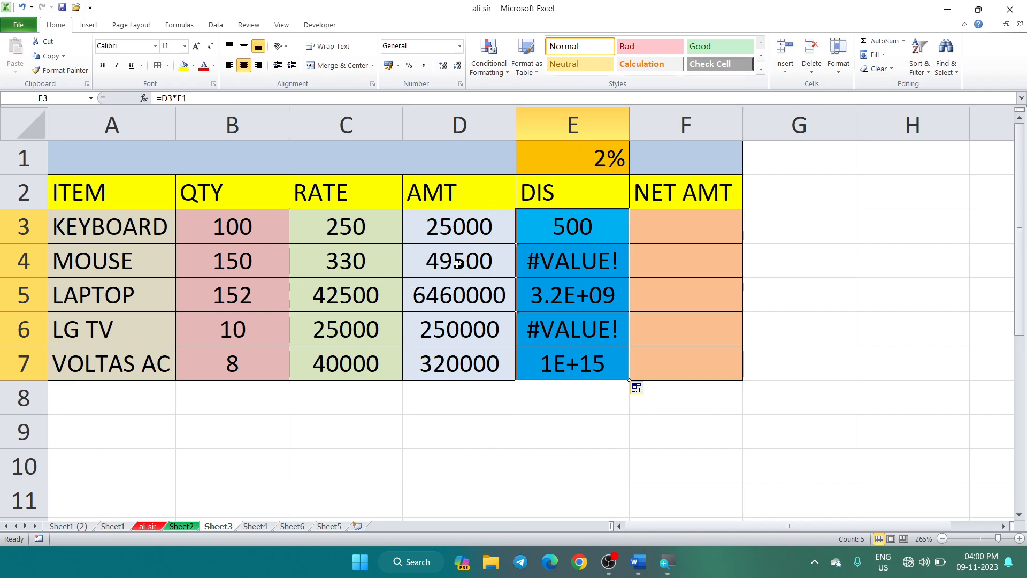
- Examine the filled discount formulas in E3:E7 and which rate cell each one refers to
click(579, 268)
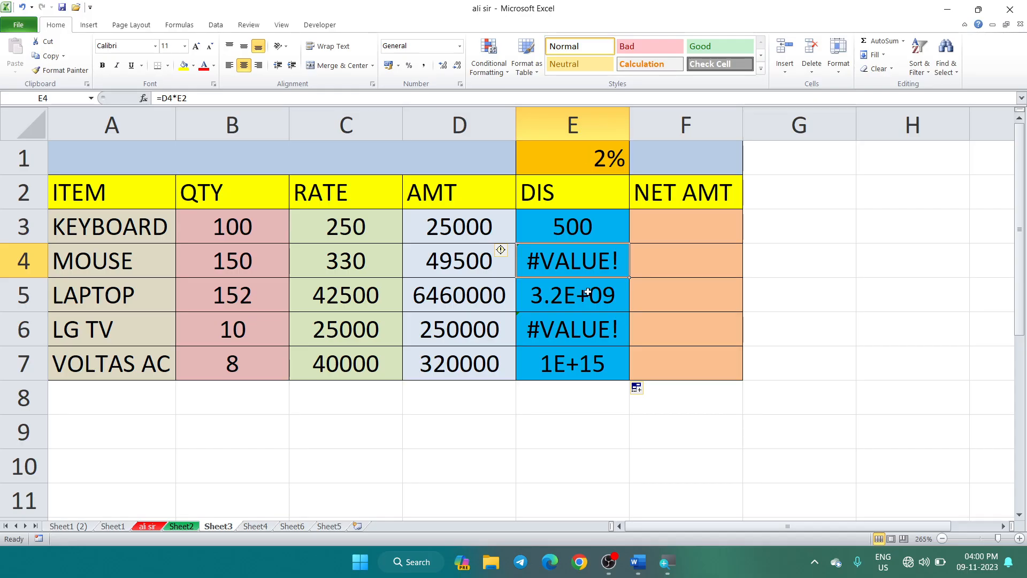
key(super+plus)
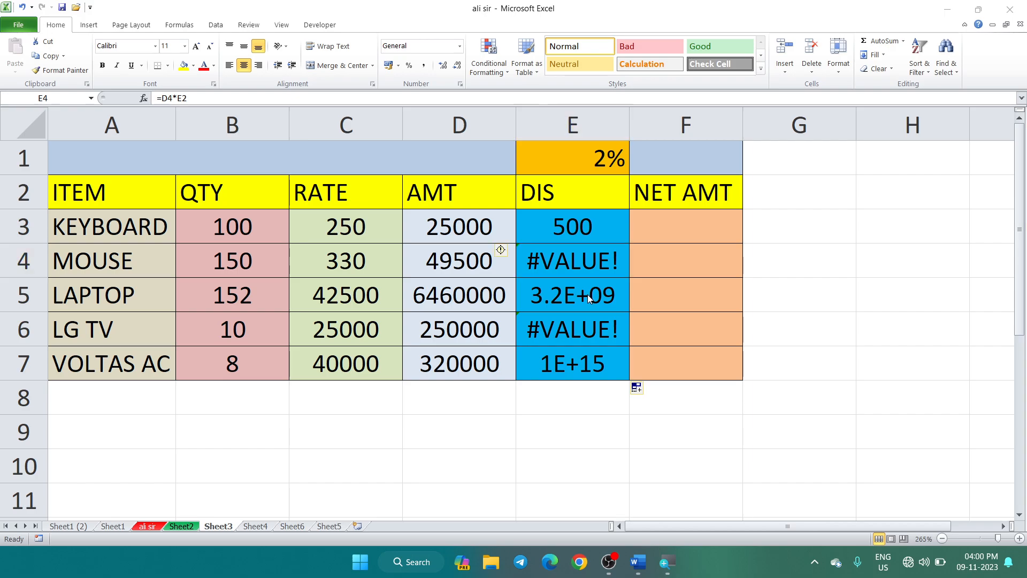
click(588, 294)
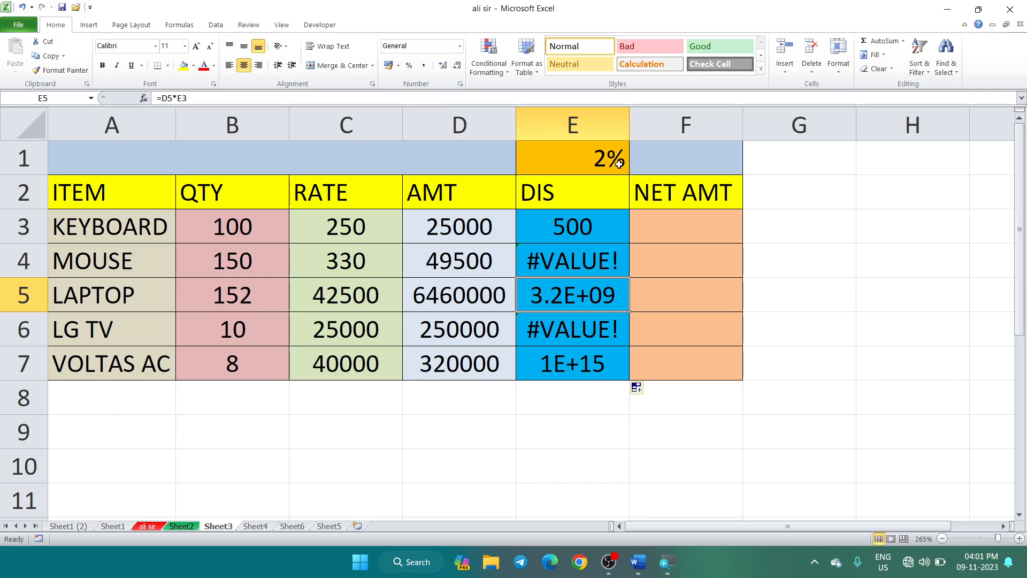
click(595, 233)
click(595, 256)
click(593, 293)
drag(596, 229, 600, 368)
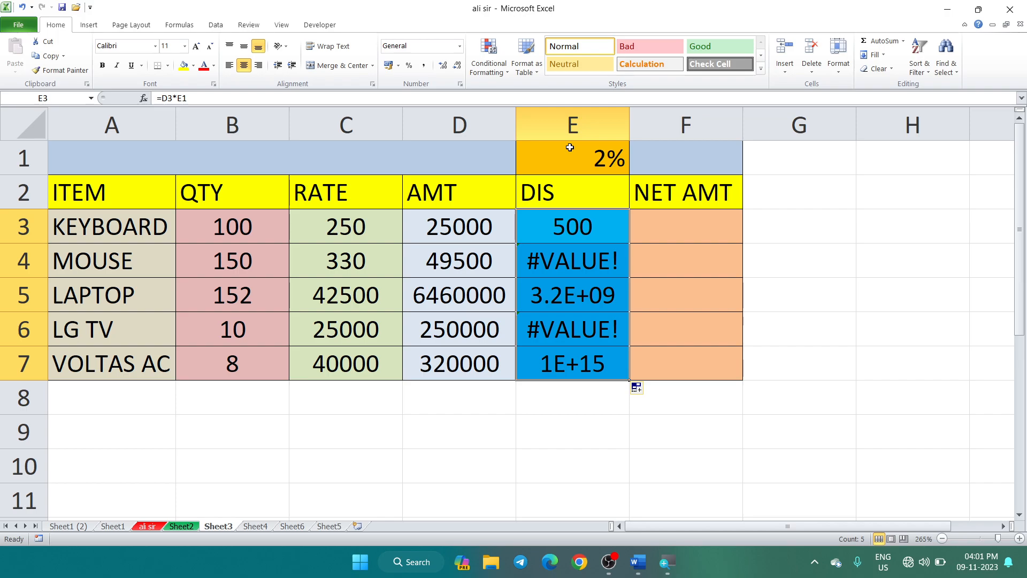
scroll(574, 227, down, 4)
click(573, 217)
scroll(574, 214, up, 4)
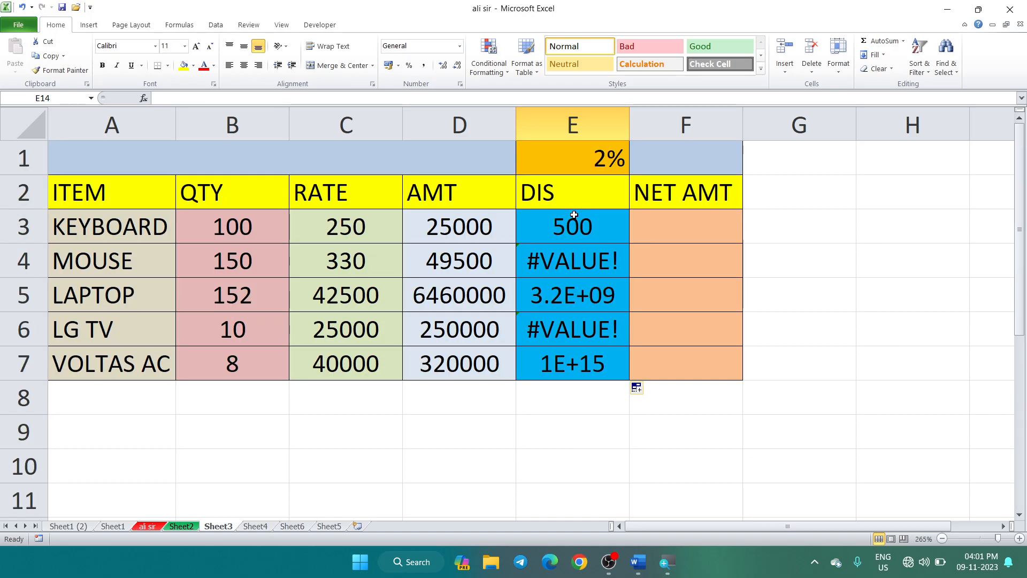
scroll(573, 215, down, 3)
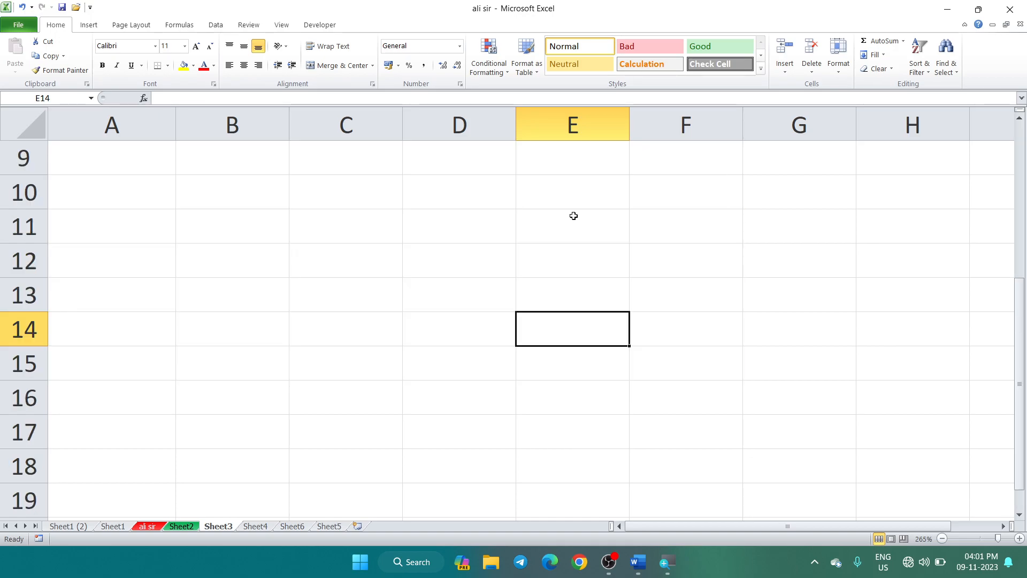
scroll(573, 216, up, 3)
click(830, 213)
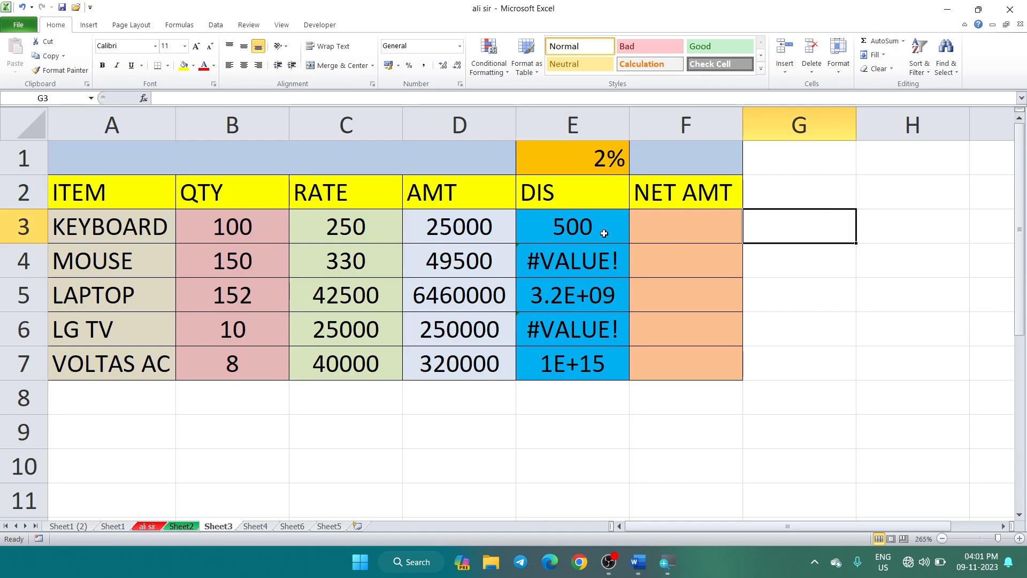
- Clear the filled discount formulas from E3:E7
drag(600, 229, 605, 378)
key(Delete)
click(787, 256)
- Calculate the keyboard's discount in E3 with the absolute-reference formula =D3*$E$1 and fill it down to E7
click(557, 228)
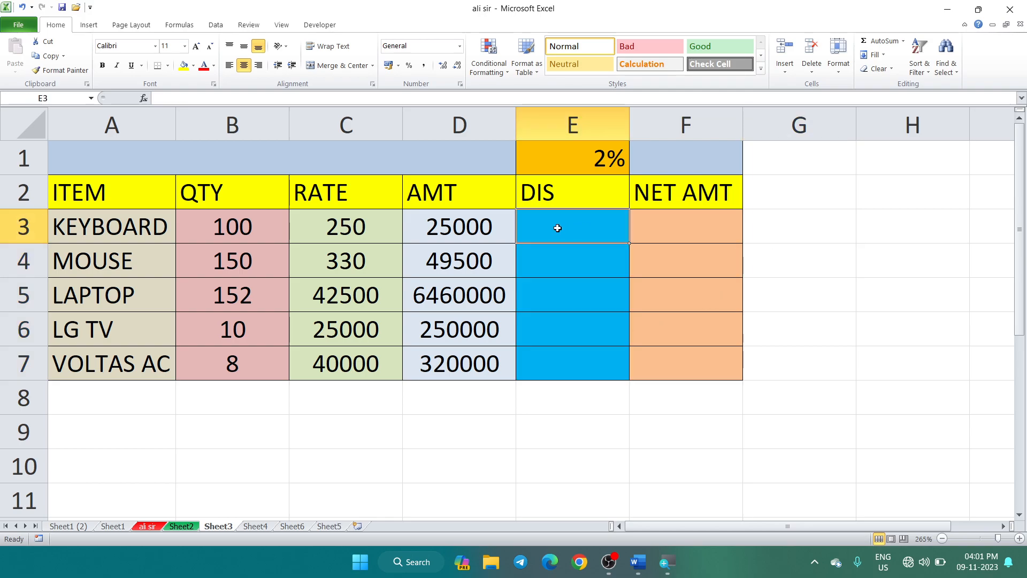
text(=)
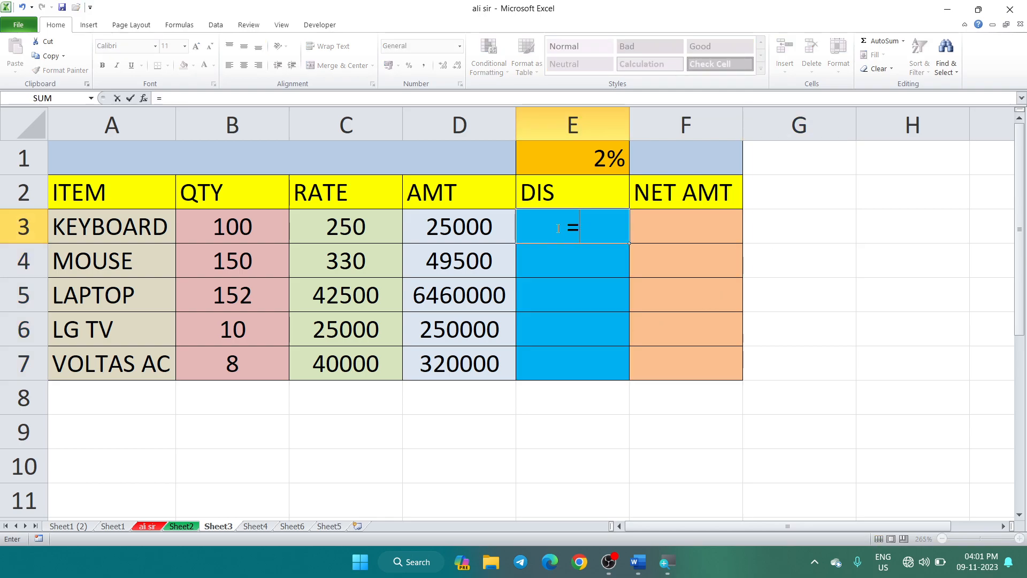
click(461, 224)
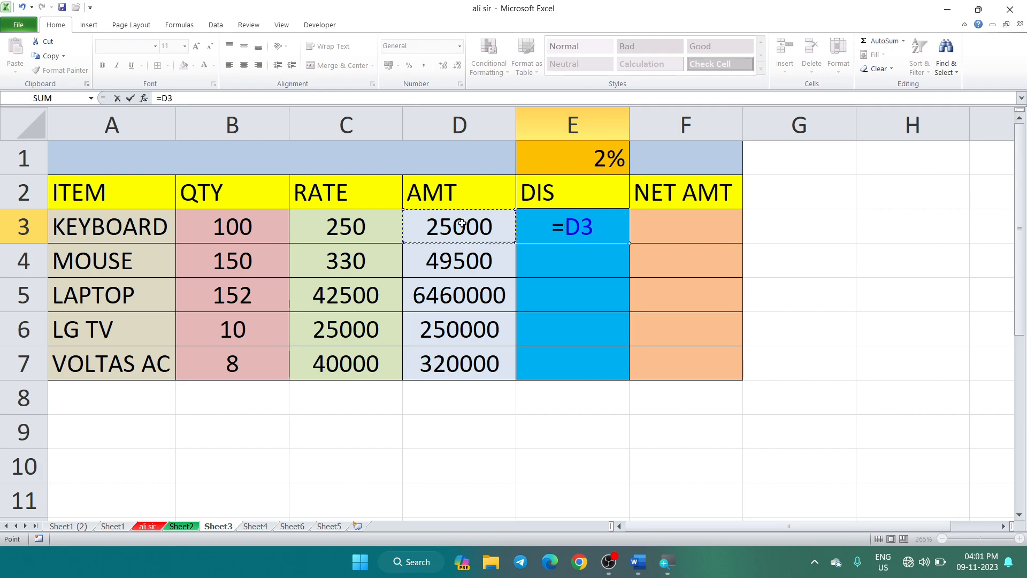
text(*)
click(610, 154)
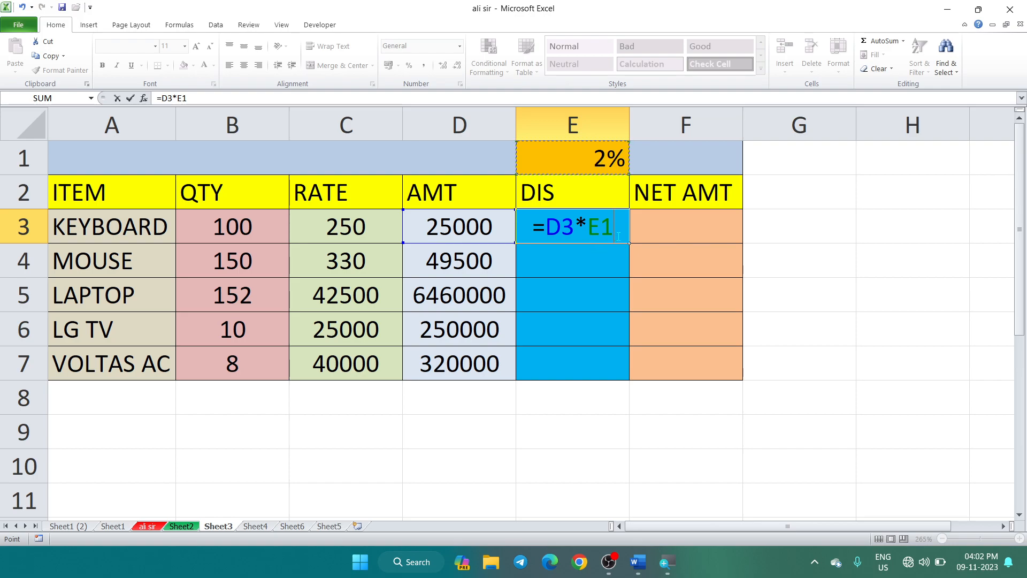
key(F4)
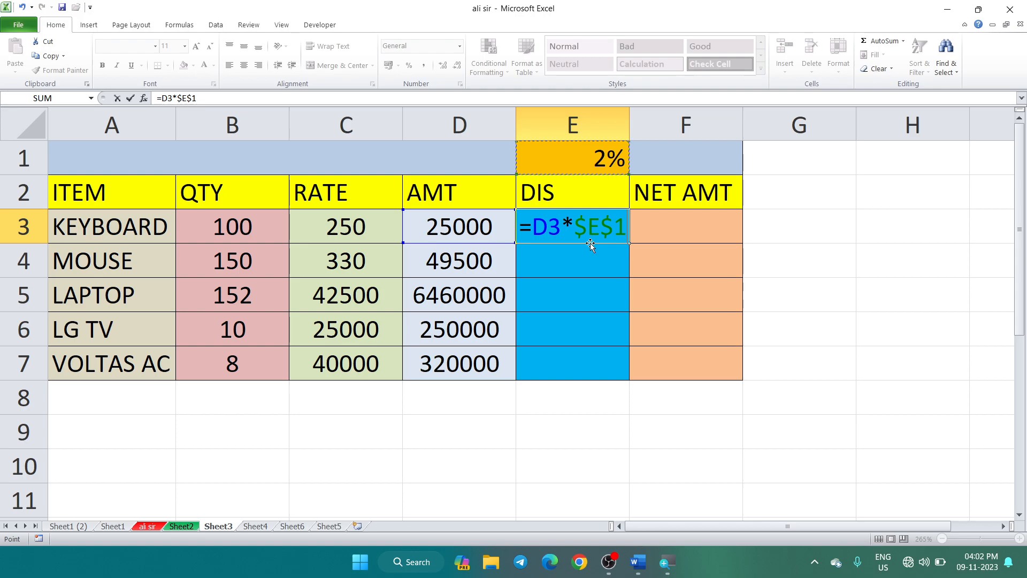
key(Return)
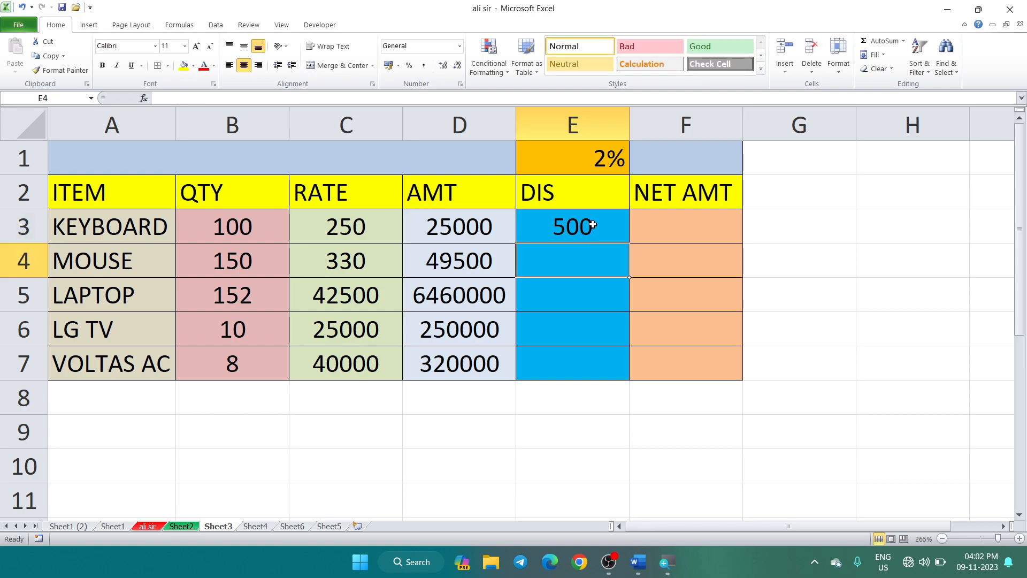
click(592, 225)
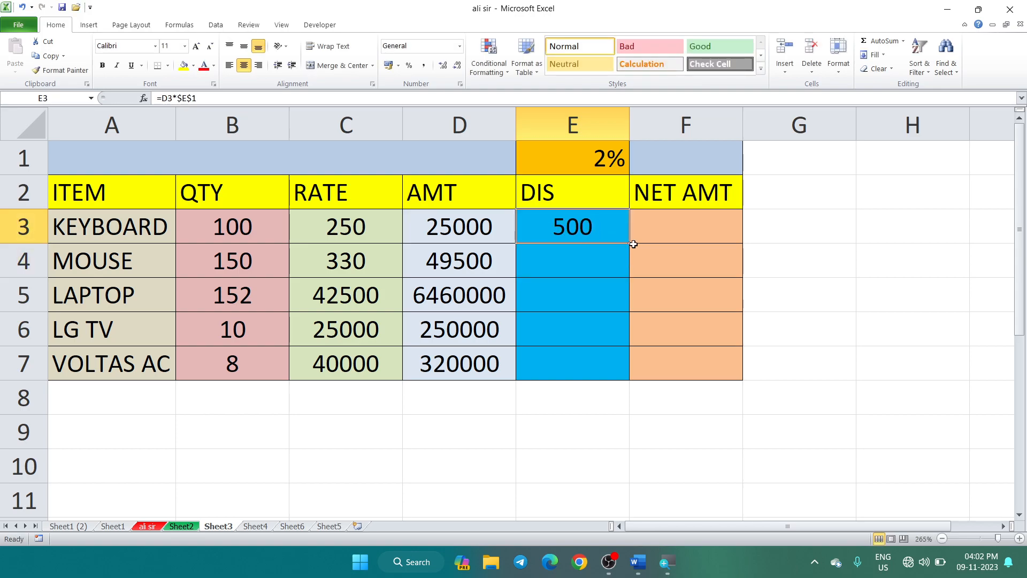
drag(630, 244, 628, 382)
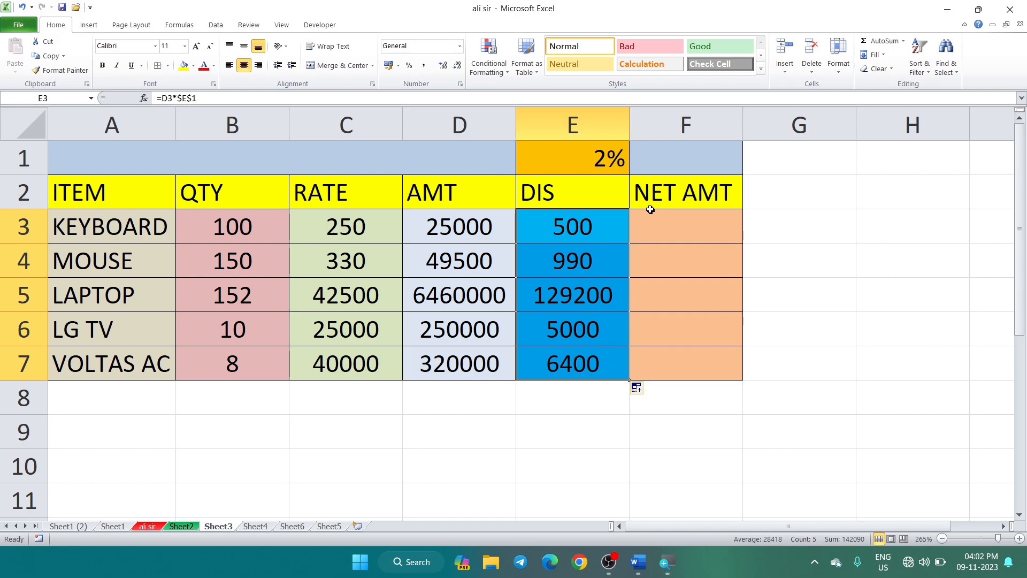
click(896, 225)
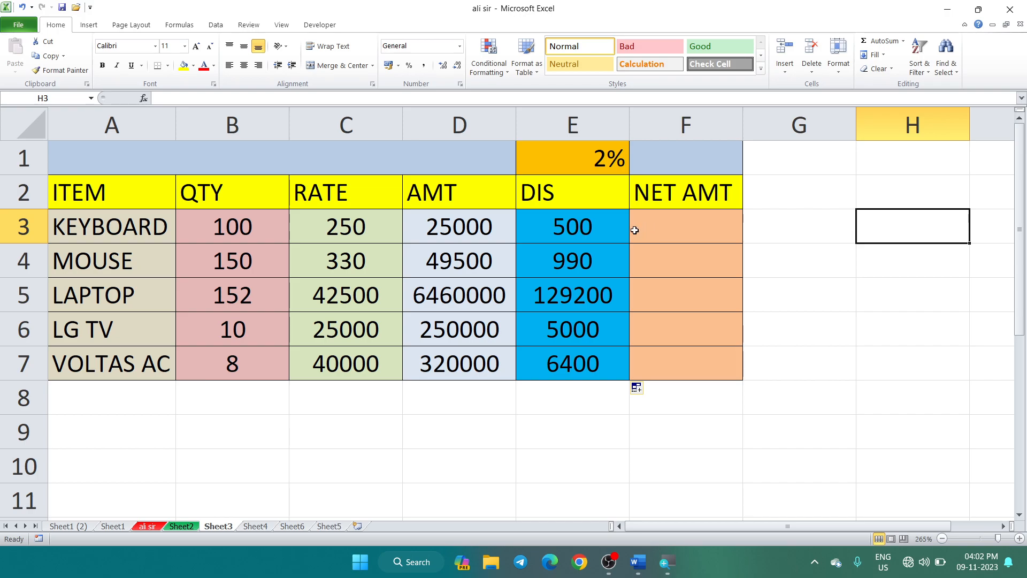
- Set the discount rate in E1 to 5%
click(594, 157)
text(5)
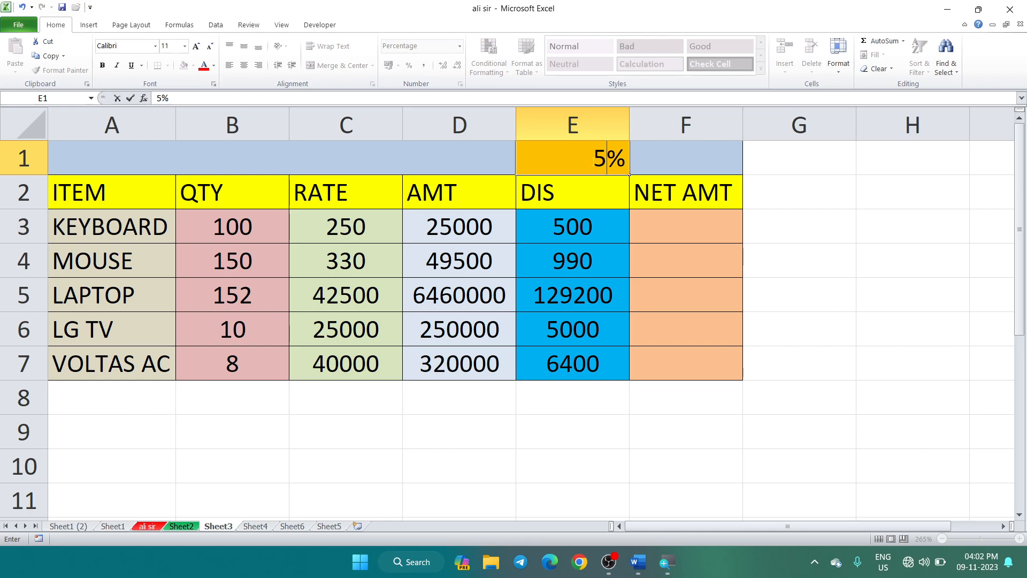
key(Return)
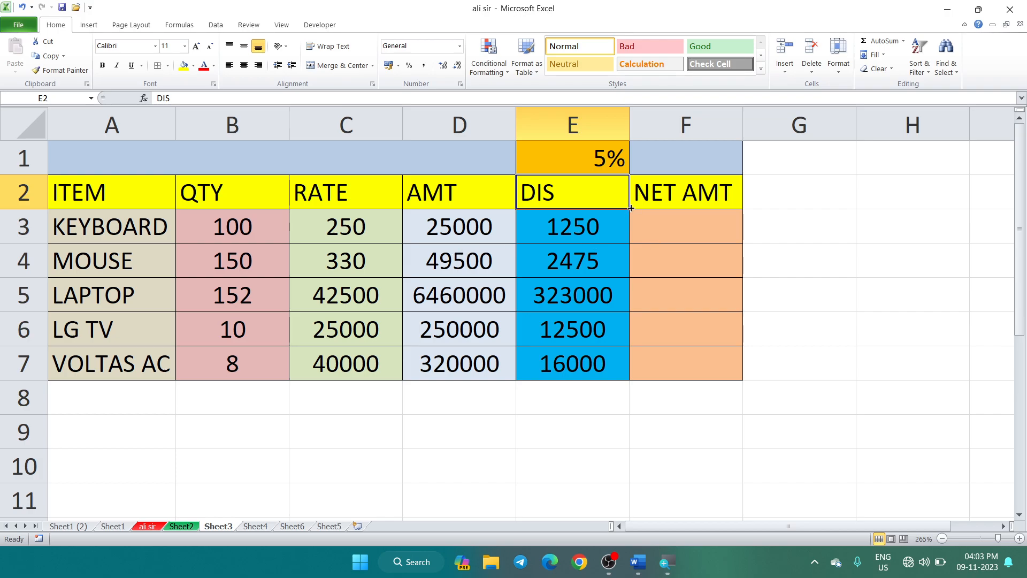
- Change the discount rate in E1 to 12%
click(580, 155)
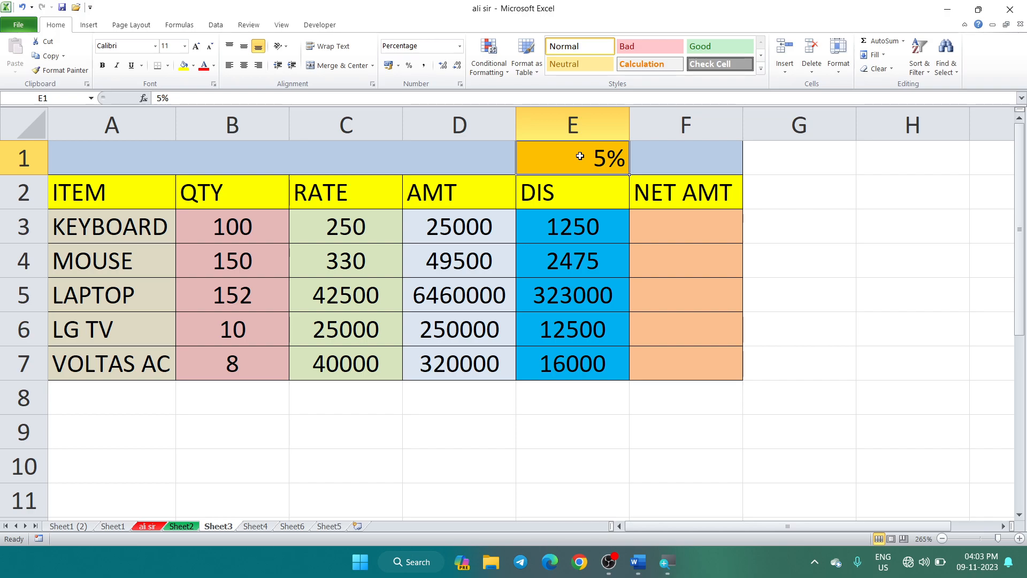
text(12)
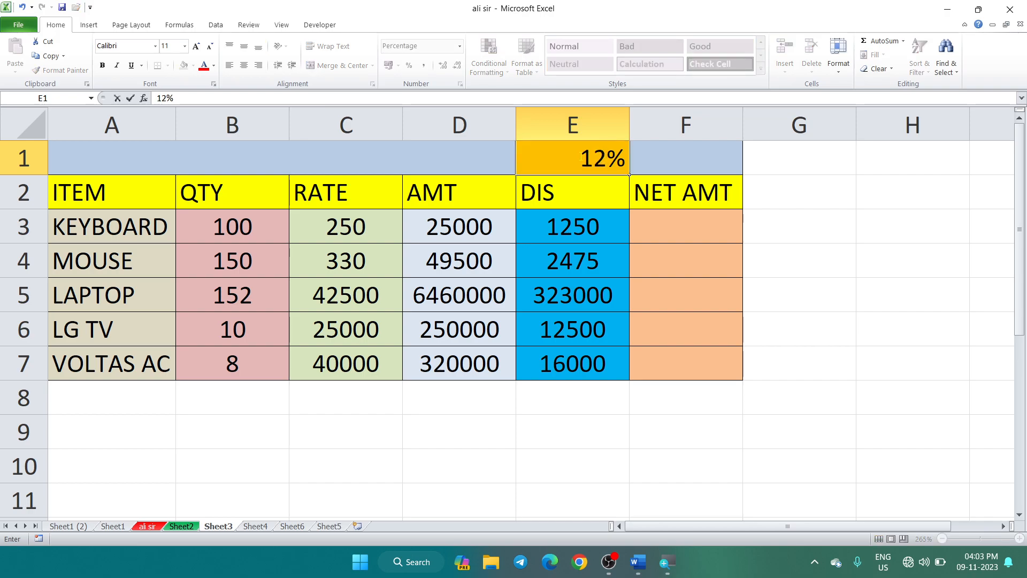
key(Return)
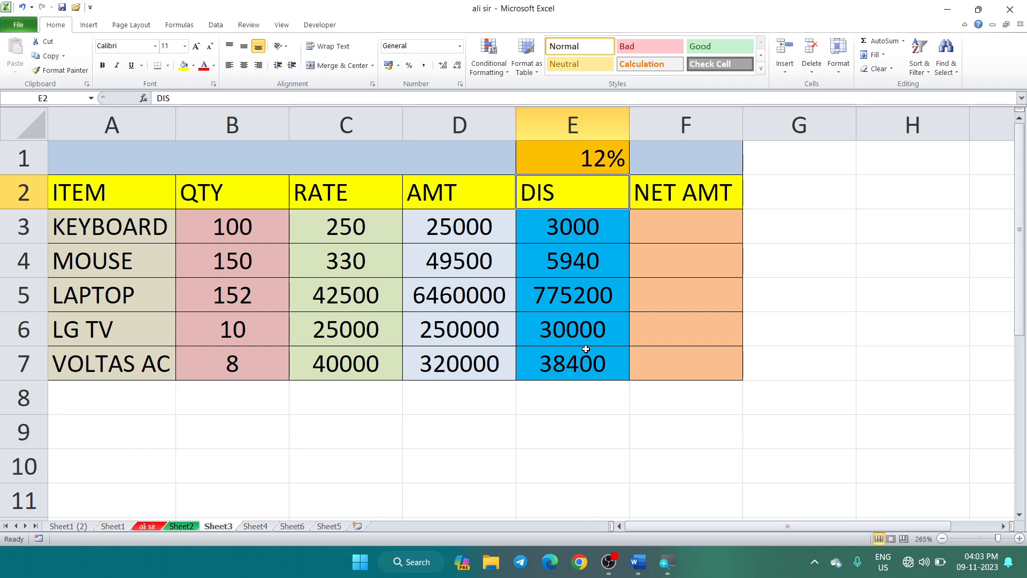
- Calculate the keyboard's net amount in F3 with the formula =D3-E3 and fill it down to F7
click(670, 222)
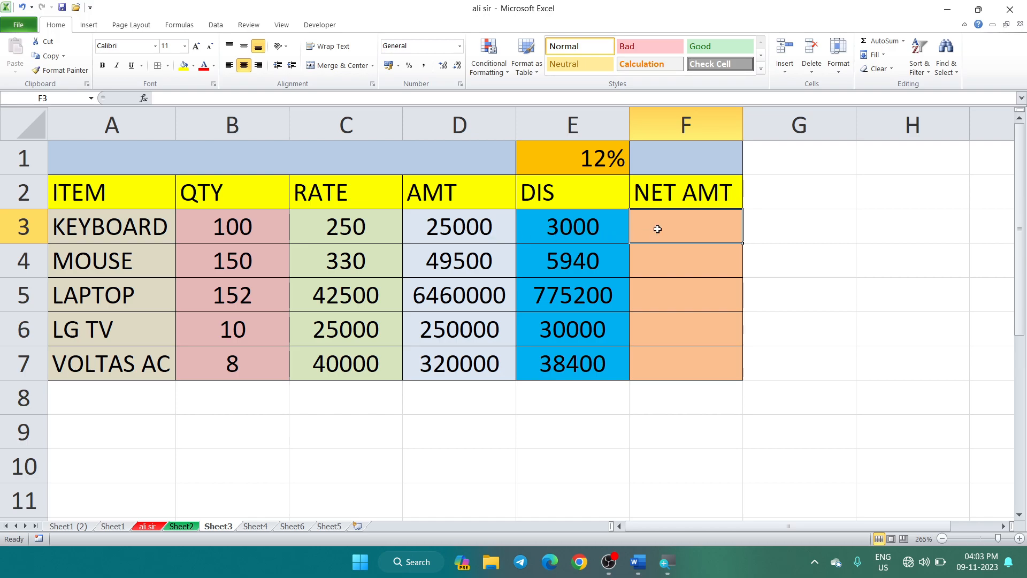
text(=)
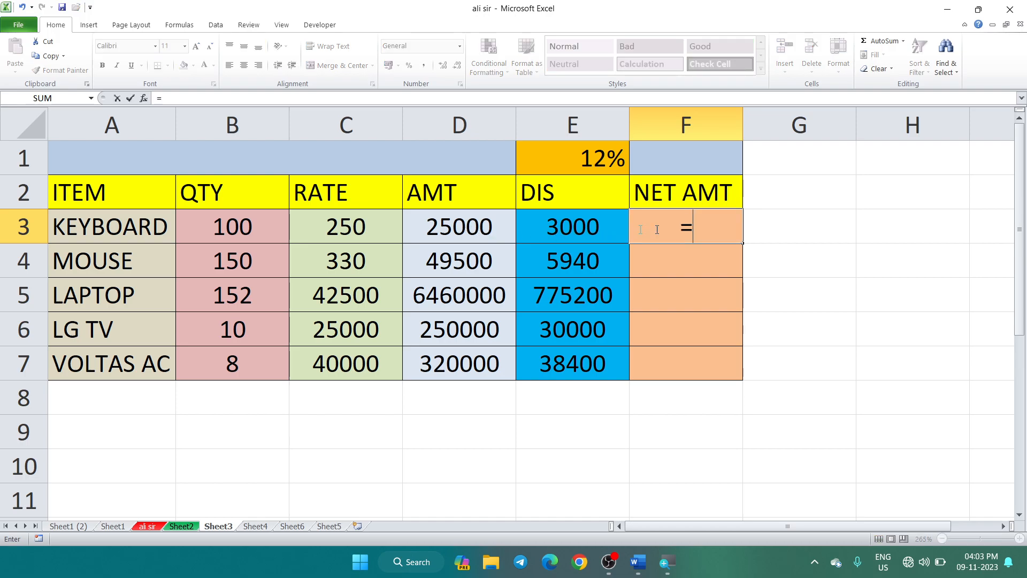
click(484, 226)
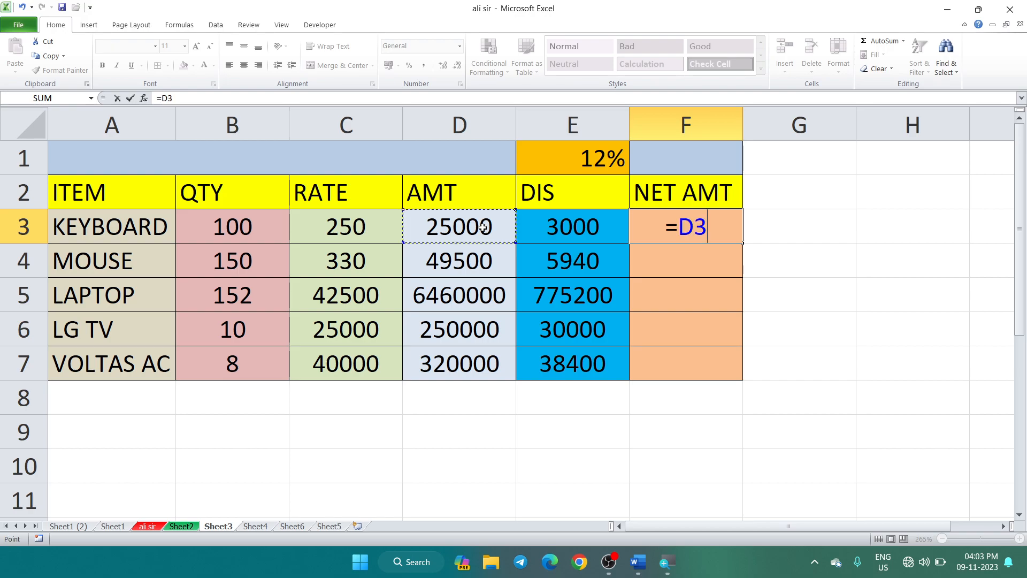
text(-)
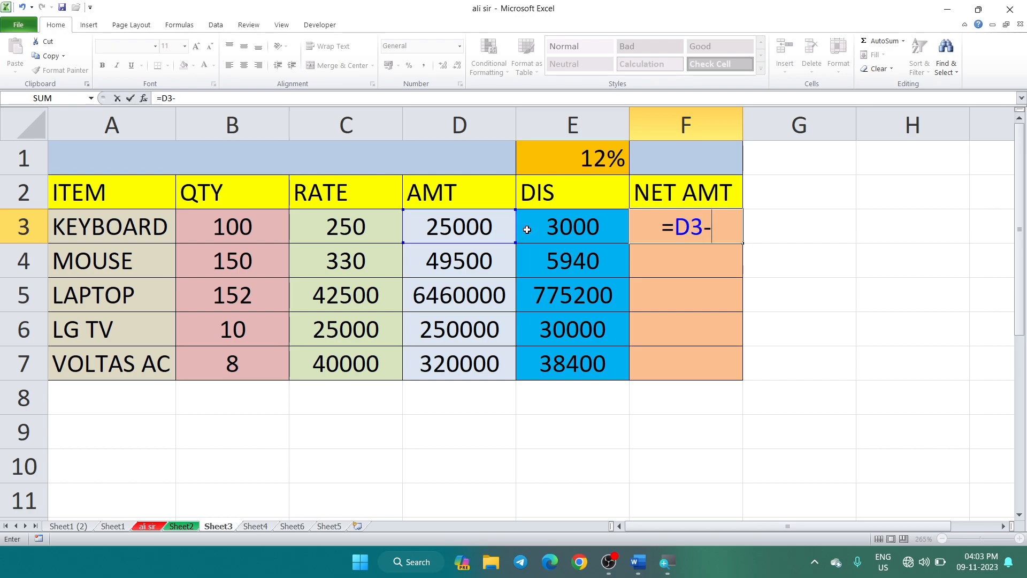
click(567, 229)
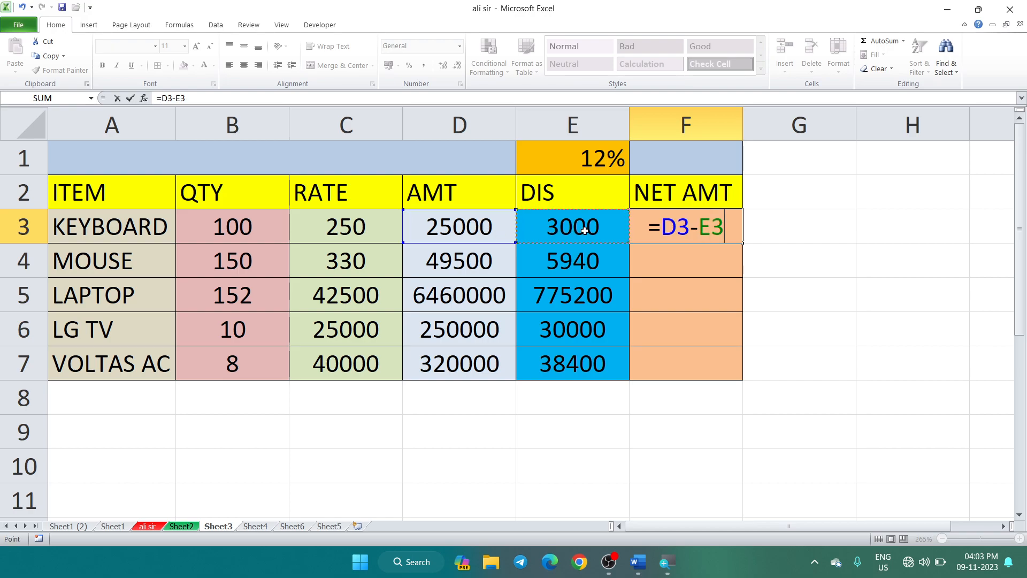
key(Return)
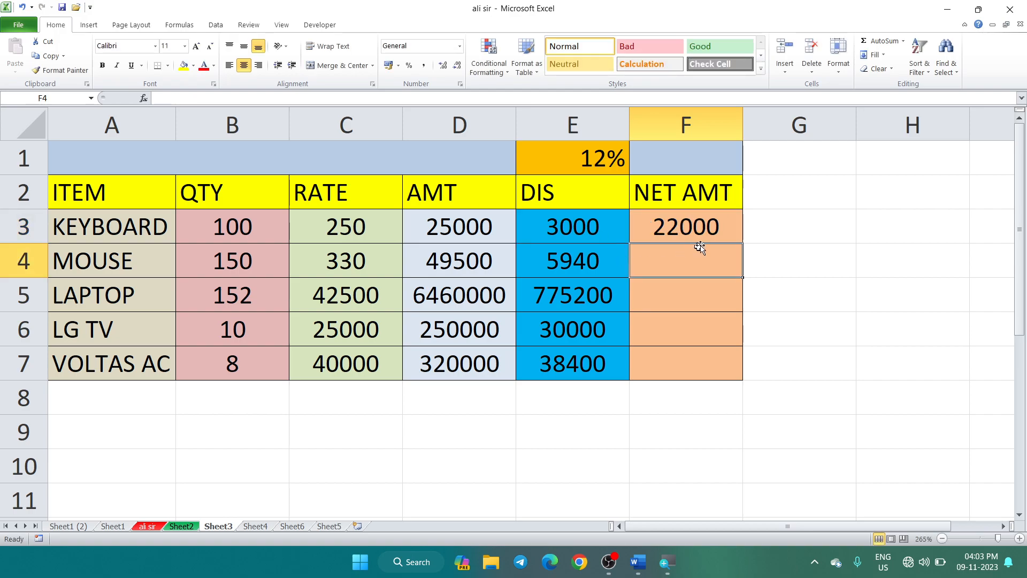
click(712, 231)
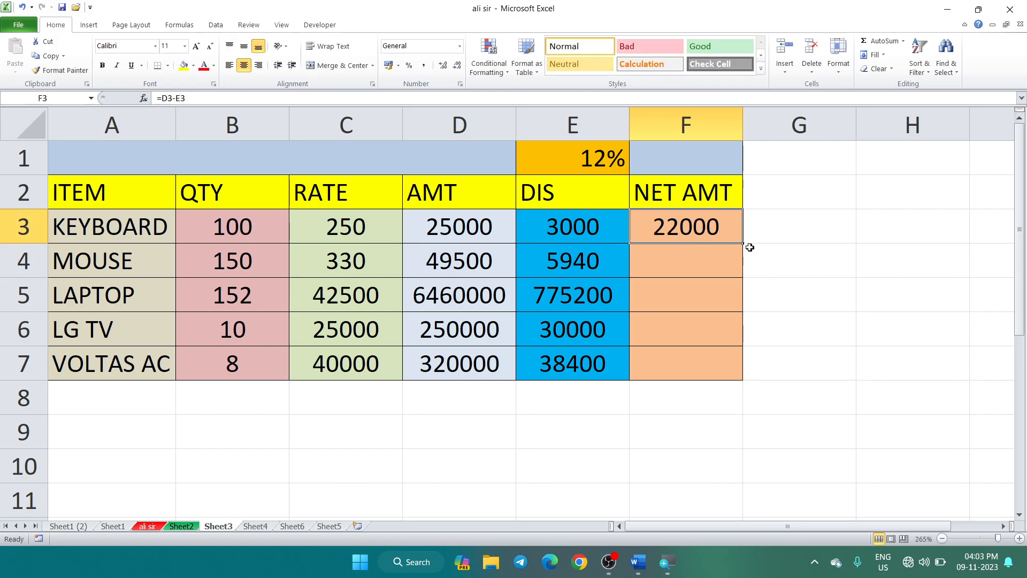
drag(745, 244, 729, 368)
click(807, 287)
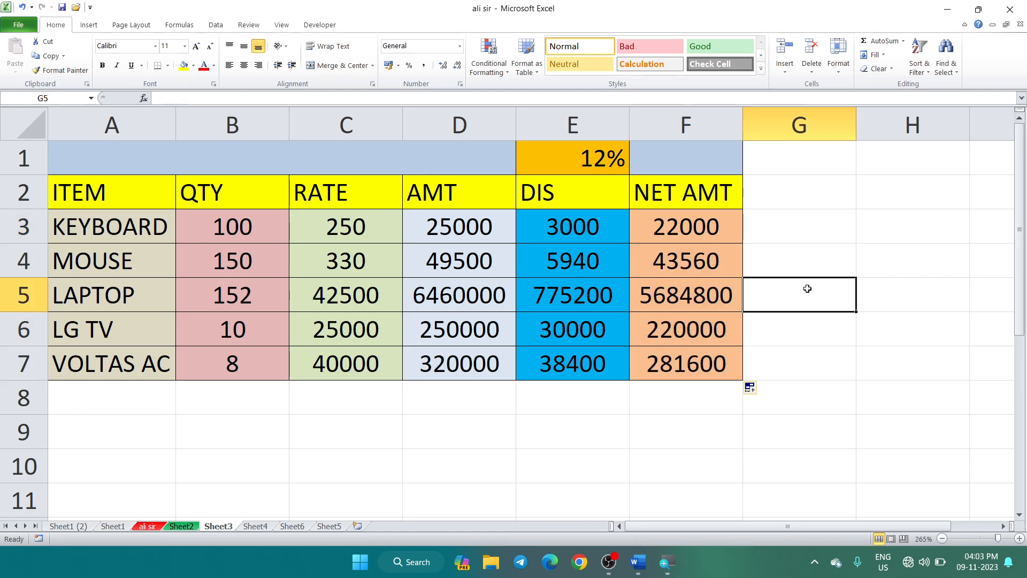